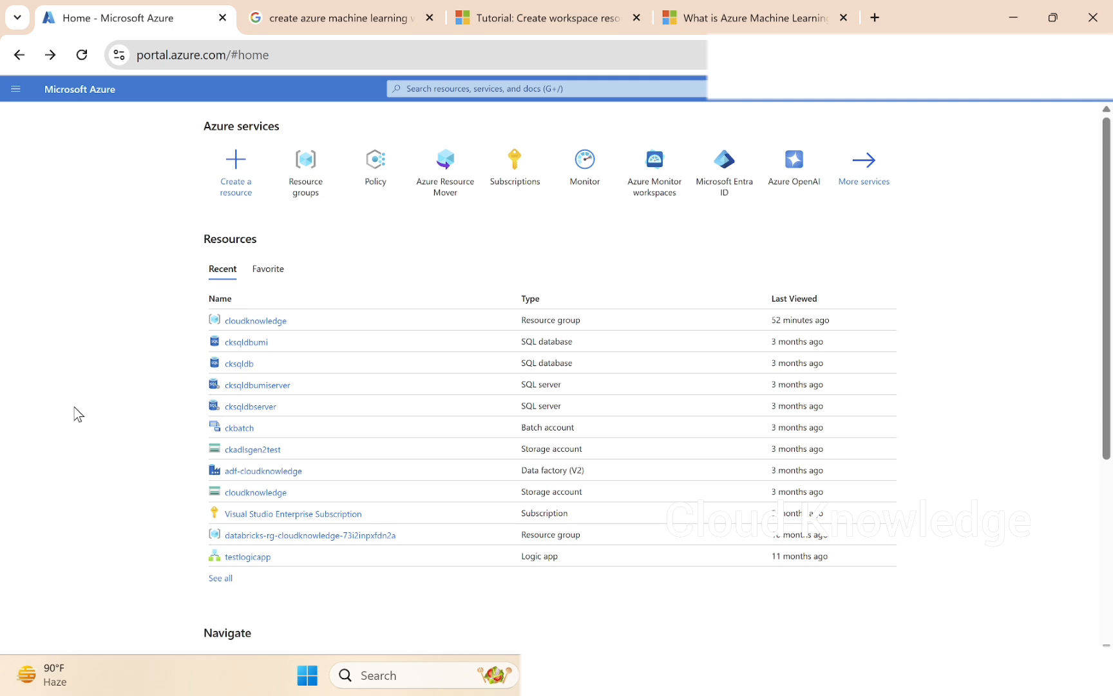
Open the cloudknowledge resource group and begin adding a new resource from the Marketplace, dismissing the private offers notice.
{"action": "left_click", "coordinate": [275, 320]}
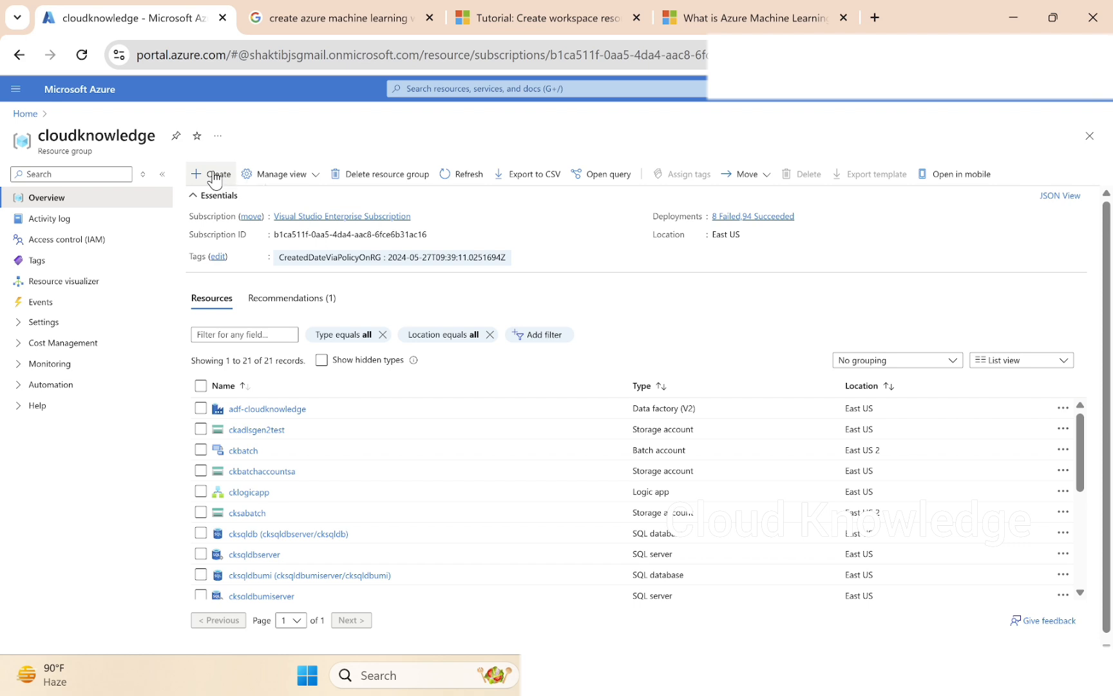
{"action": "left_click", "coordinate": [214, 175]}
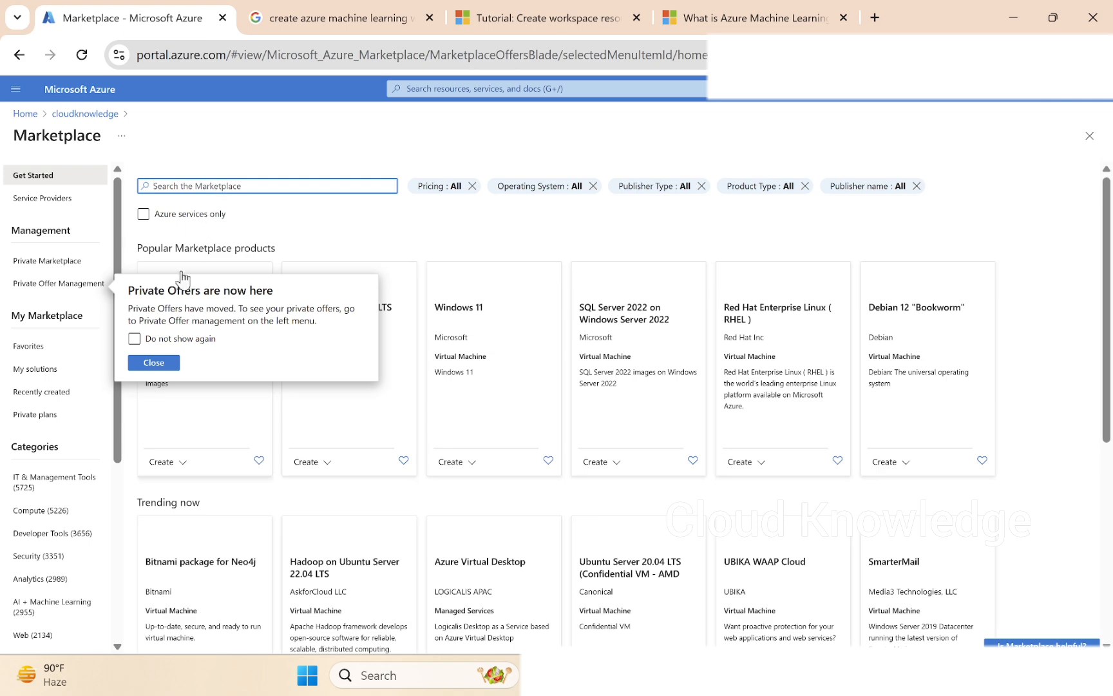
{"action": "left_click", "coordinate": [162, 365]}
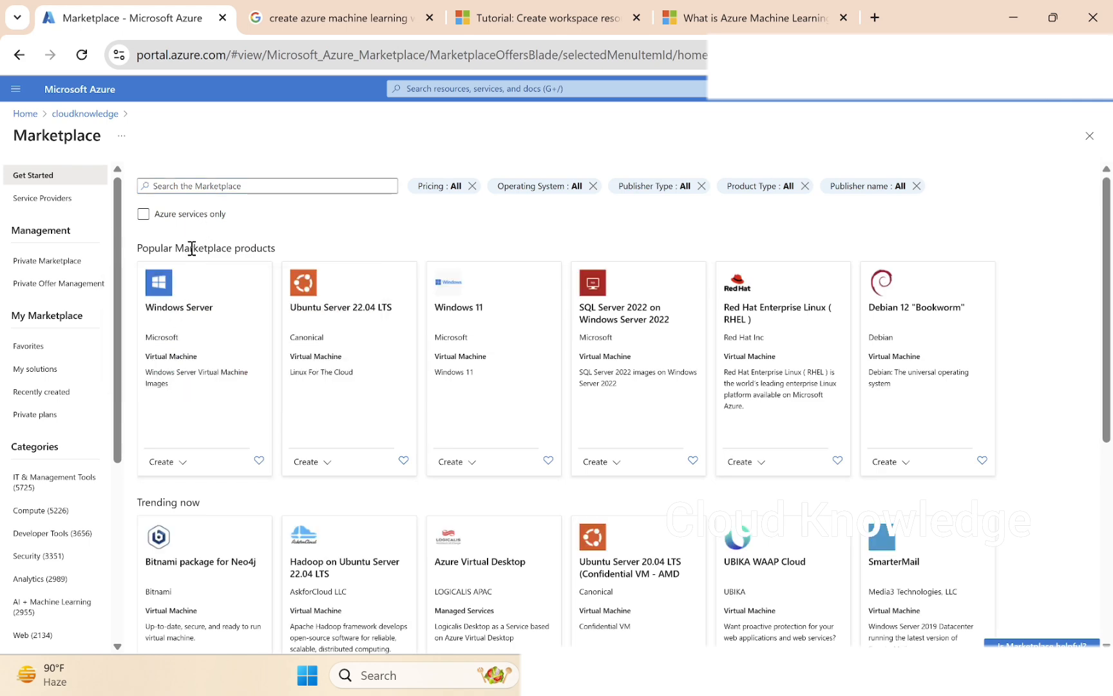
Search the Marketplace for "machine learning" and start creating an Azure Machine Learning workspace.
{"action": "left_click", "coordinate": [199, 186]}
{"action": "type", "text": "mac"}
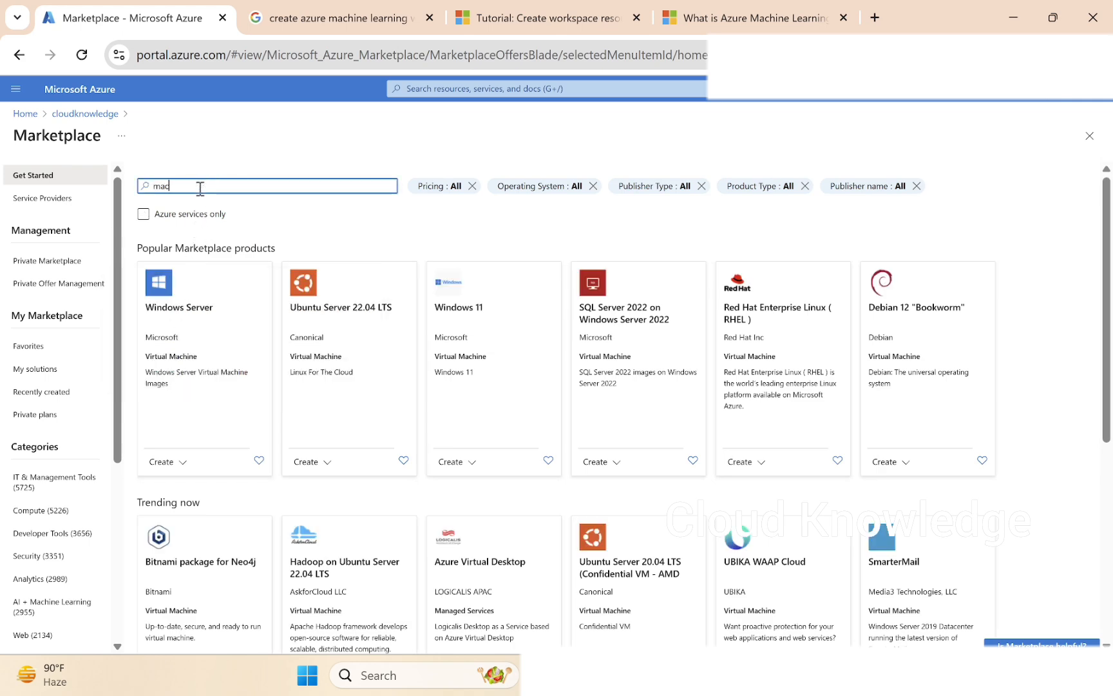
{"action": "type", "text": "hine learning"}
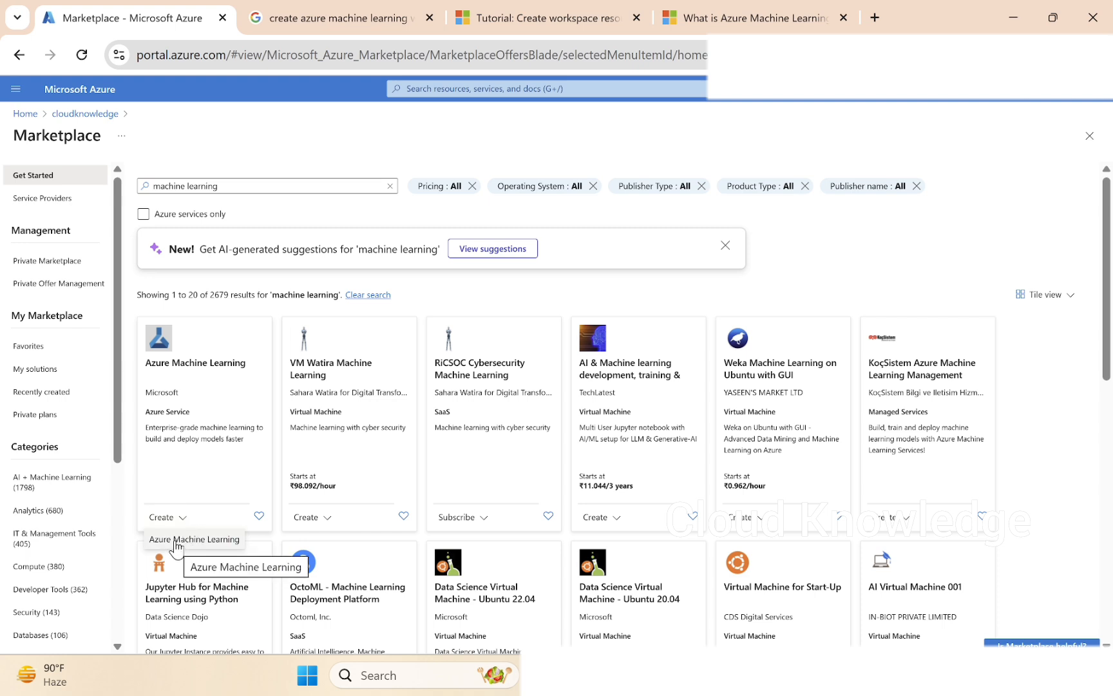
{"action": "left_click", "coordinate": [194, 541]}
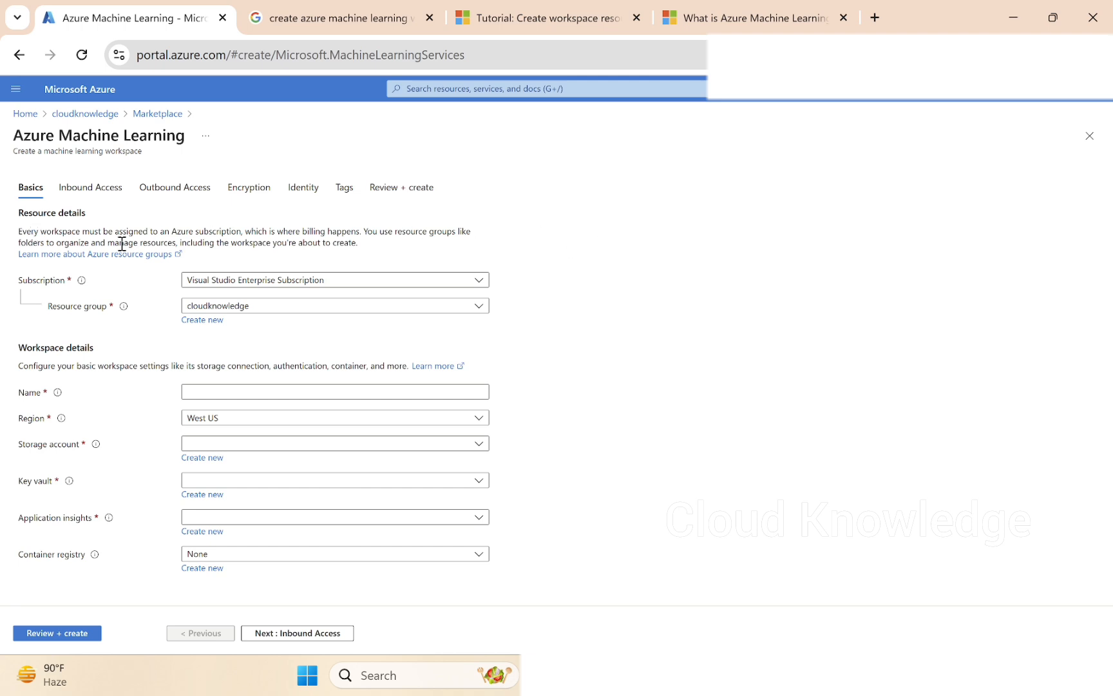
{"action": "left_click_drag", "start_coordinate": [49, 242], "coordinate": [176, 242]}
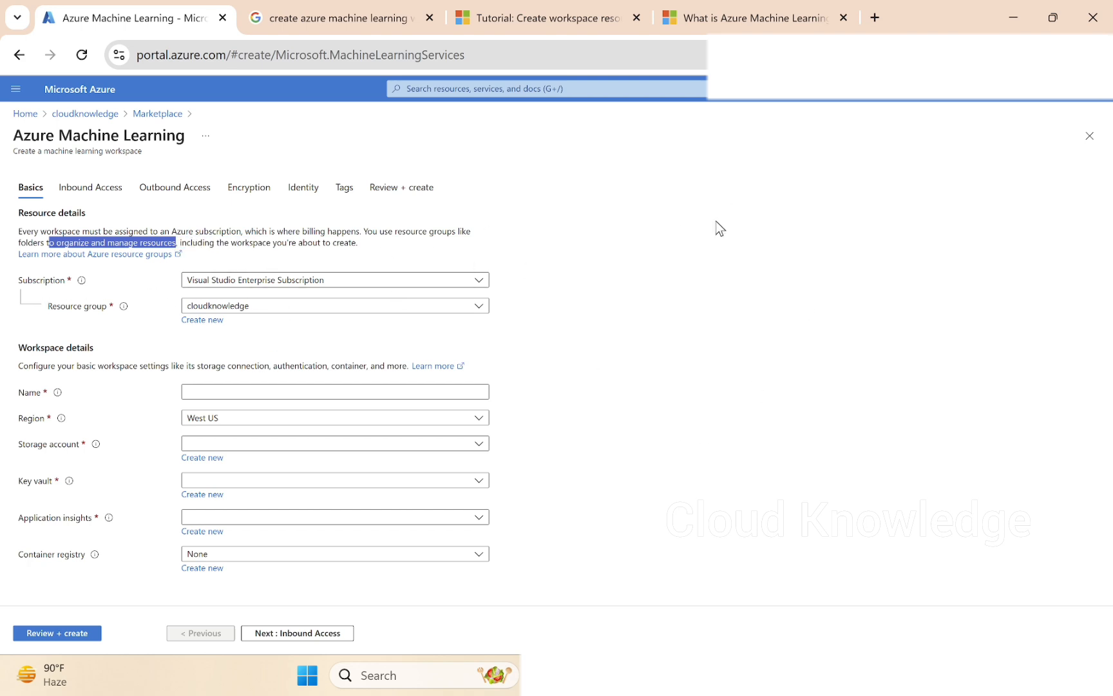
{"action": "left_click", "coordinate": [660, 237]}
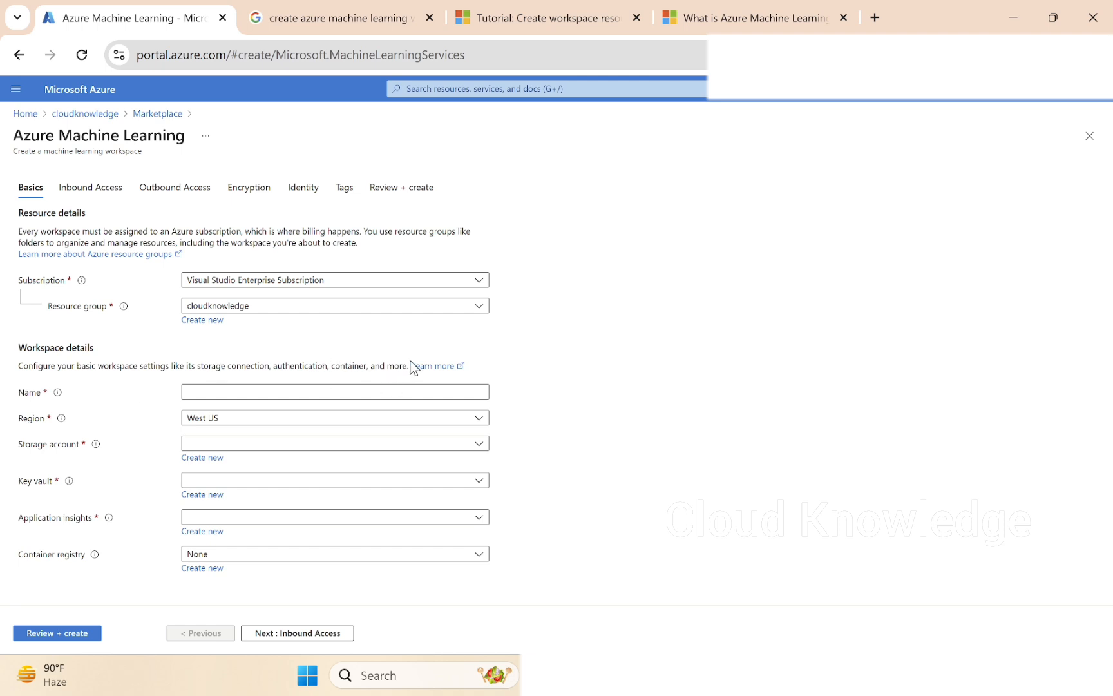
Name the workspace ckml and set its region to East US 2.
{"action": "left_click", "coordinate": [191, 391]}
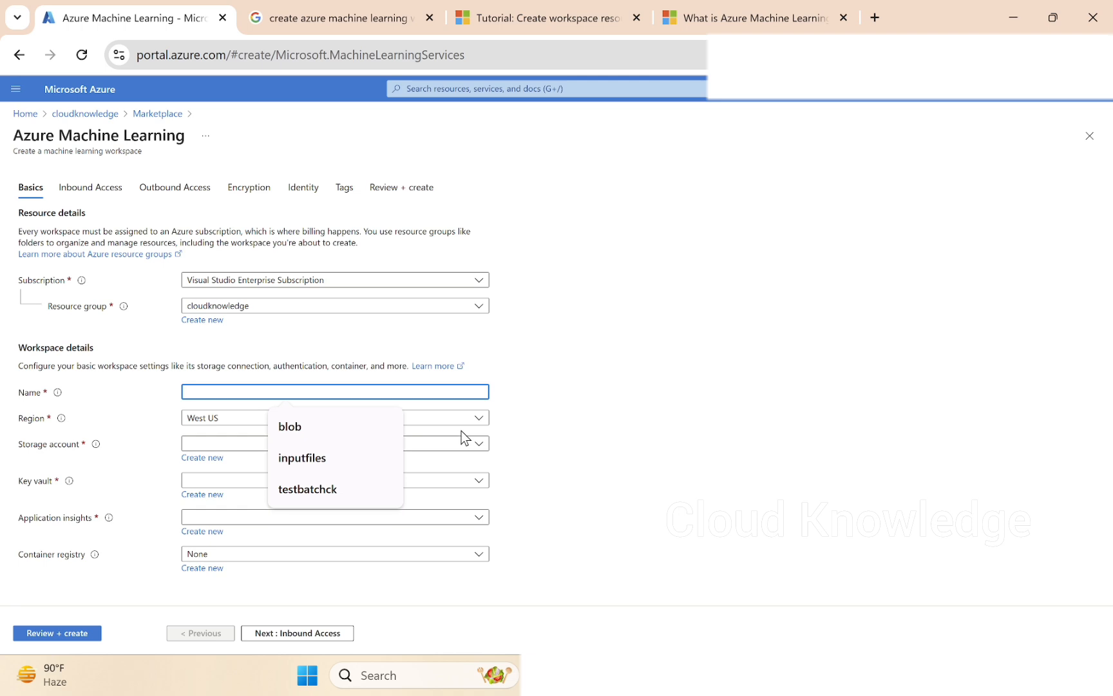
{"action": "type", "text": "ck"}
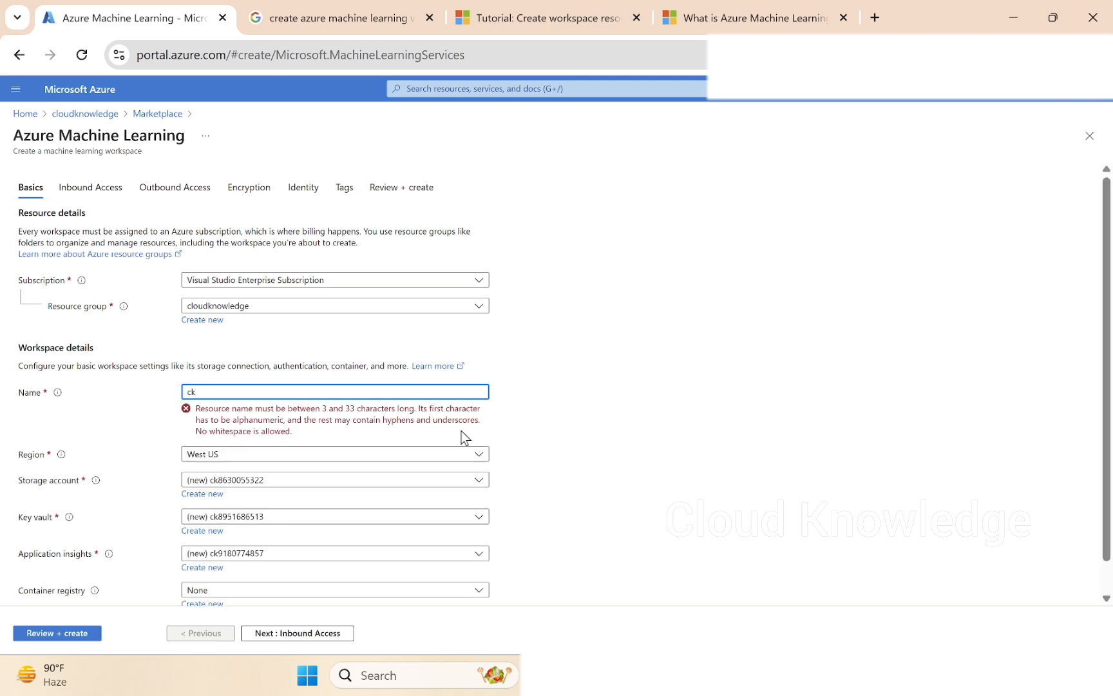
{"action": "type", "text": "ml"}
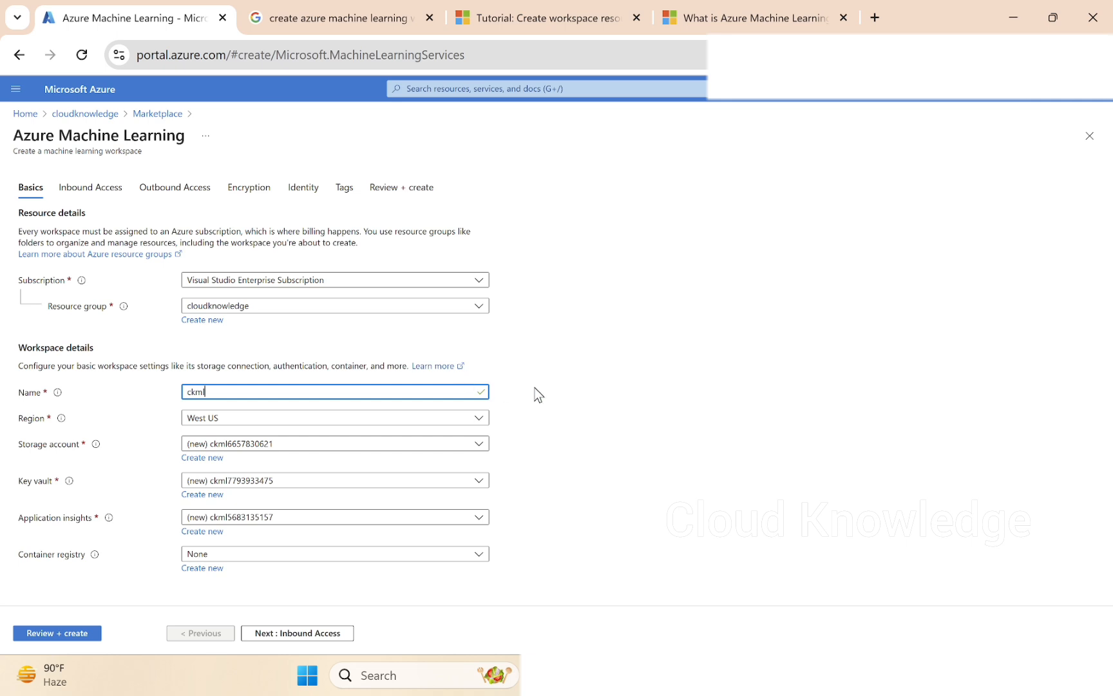
{"action": "left_click", "coordinate": [205, 425]}
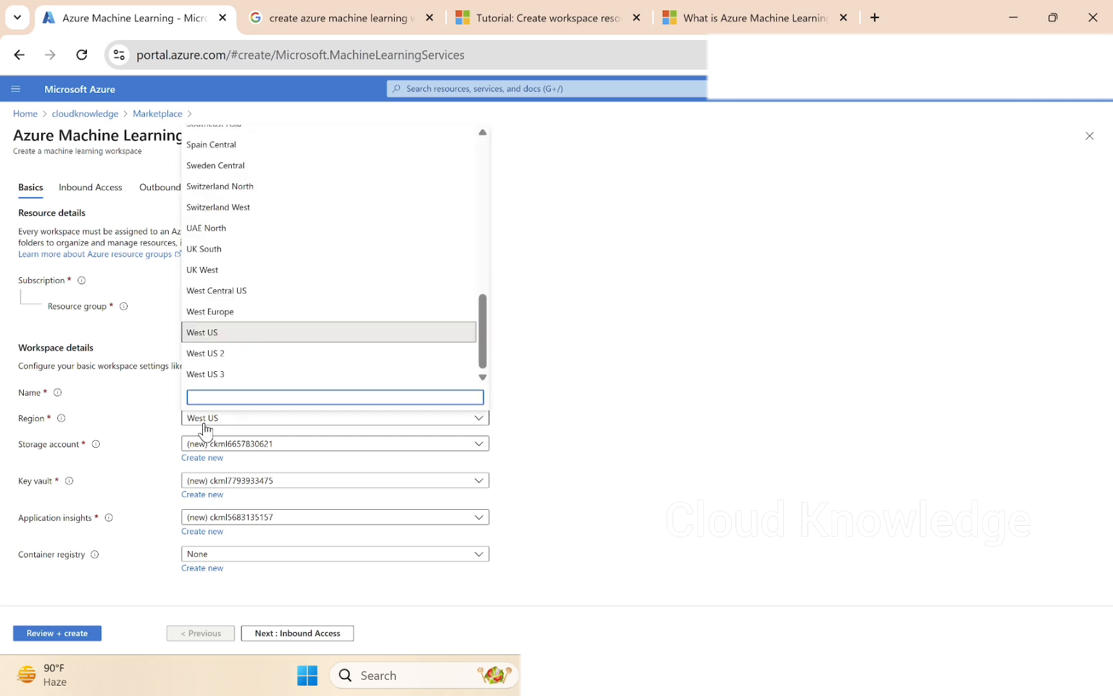
{"action": "scroll", "coordinate": [308, 346], "scroll_direction": "up", "scroll_amount": 4}
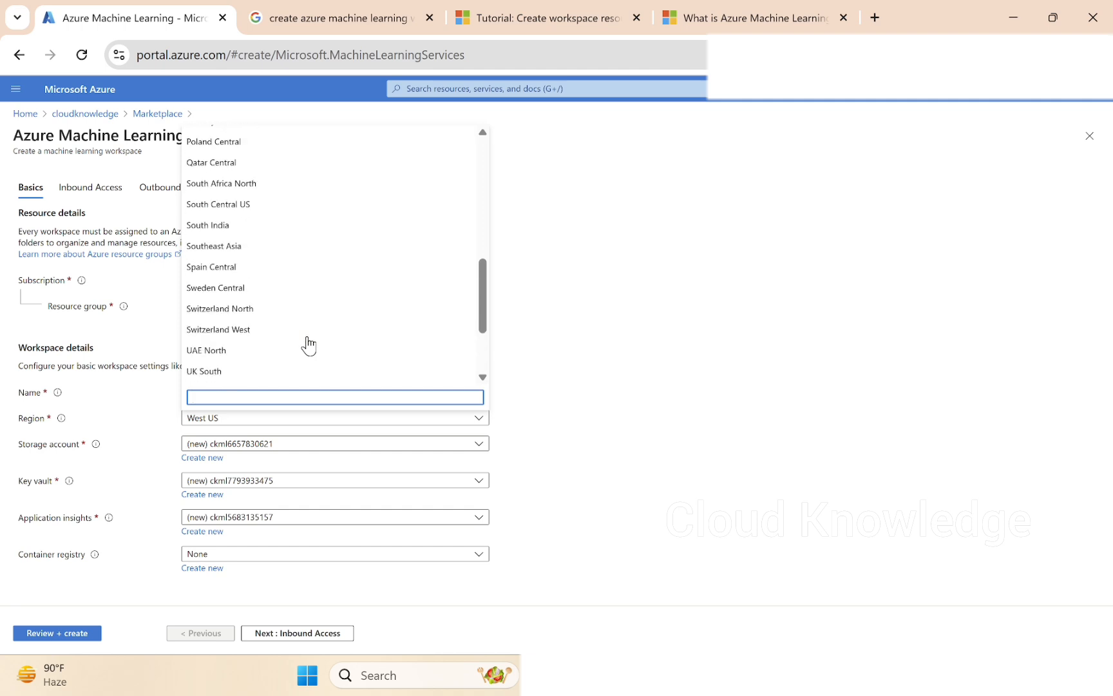
{"action": "scroll", "coordinate": [308, 345], "scroll_direction": "up", "scroll_amount": 5}
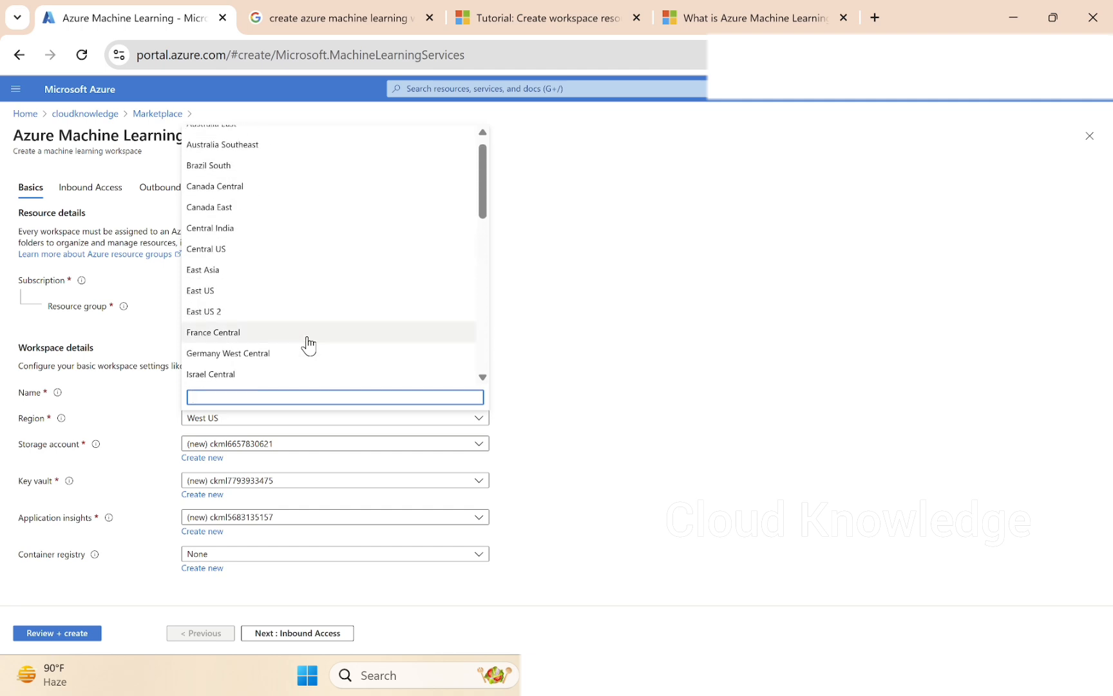
{"action": "left_click", "coordinate": [218, 312]}
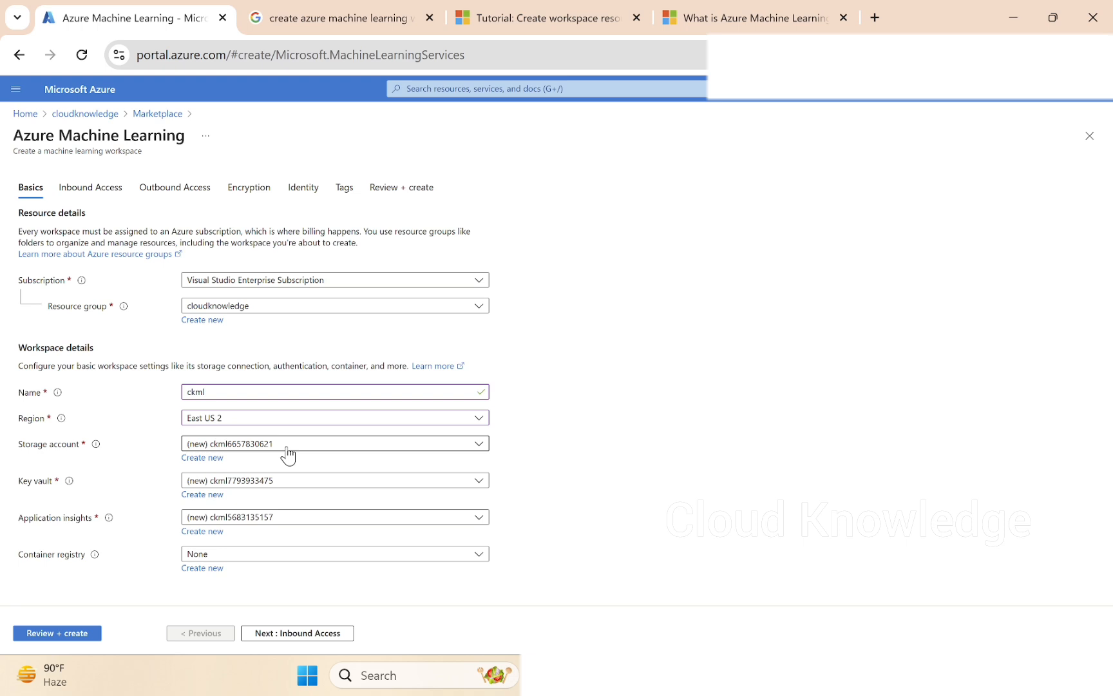
Add a new storage account named ckmlsa for the workspace, keeping locally-redundant storage (LRS) replication.
{"action": "left_click", "coordinate": [208, 459]}
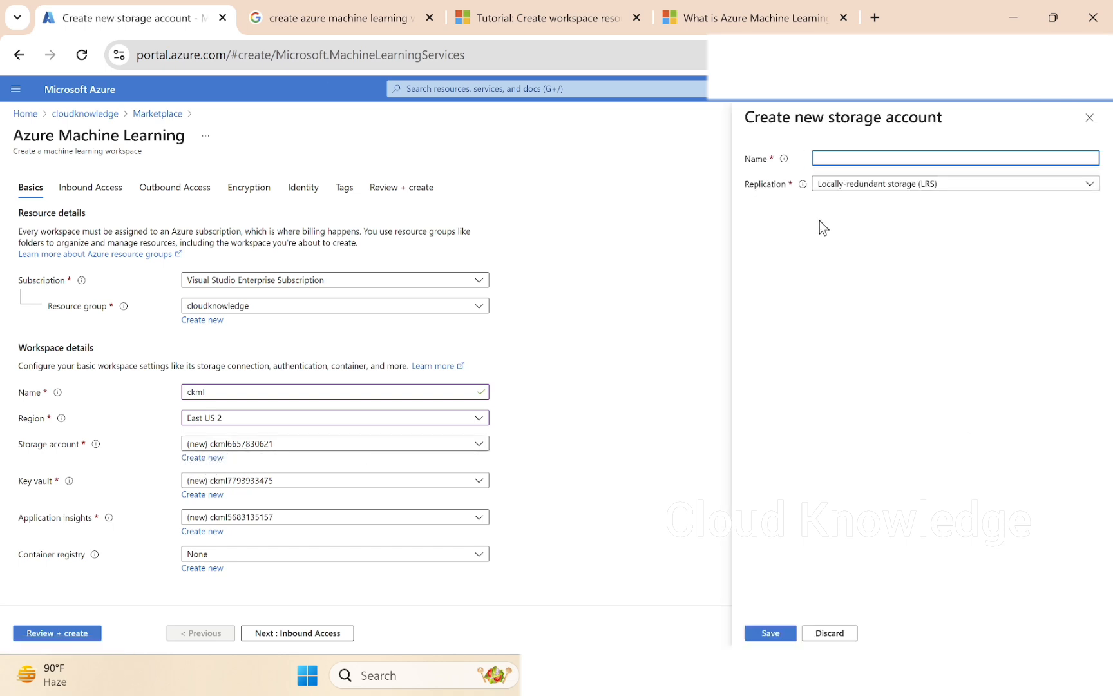
{"action": "type", "text": "ckml"}
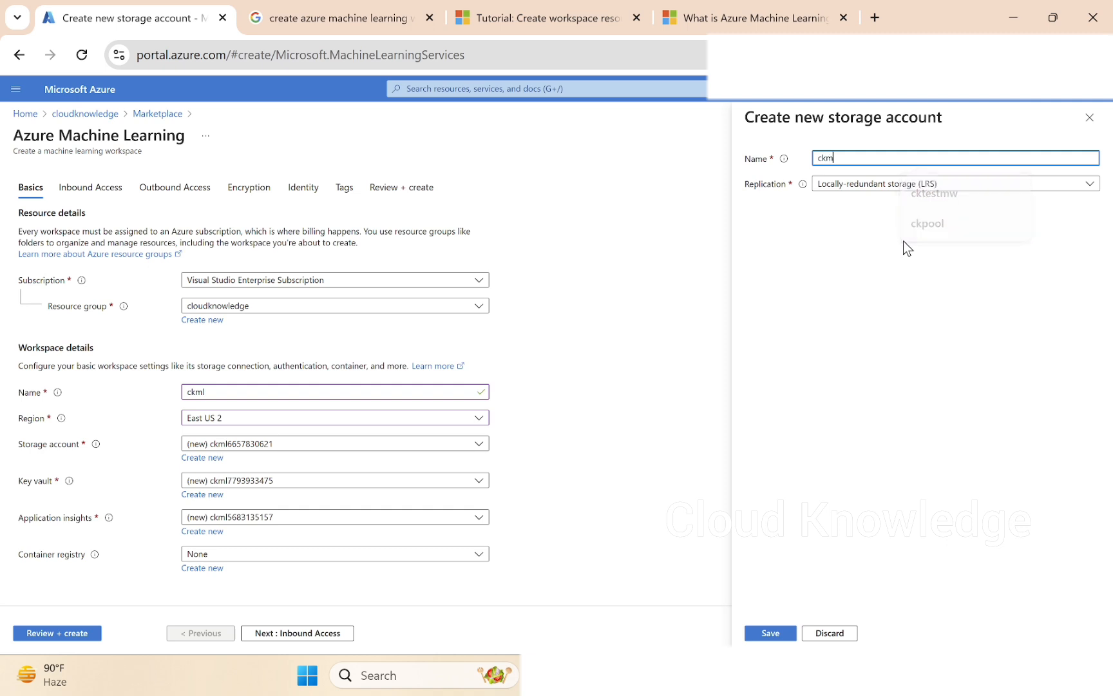
{"action": "type", "text": "sa"}
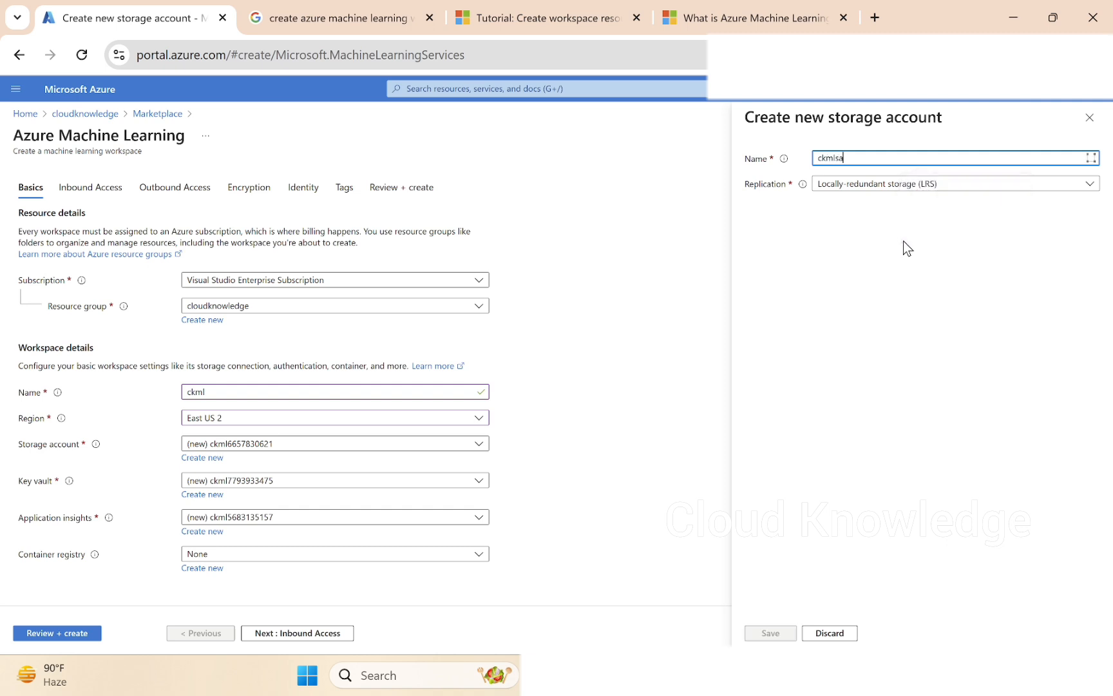
{"action": "left_click", "coordinate": [856, 187]}
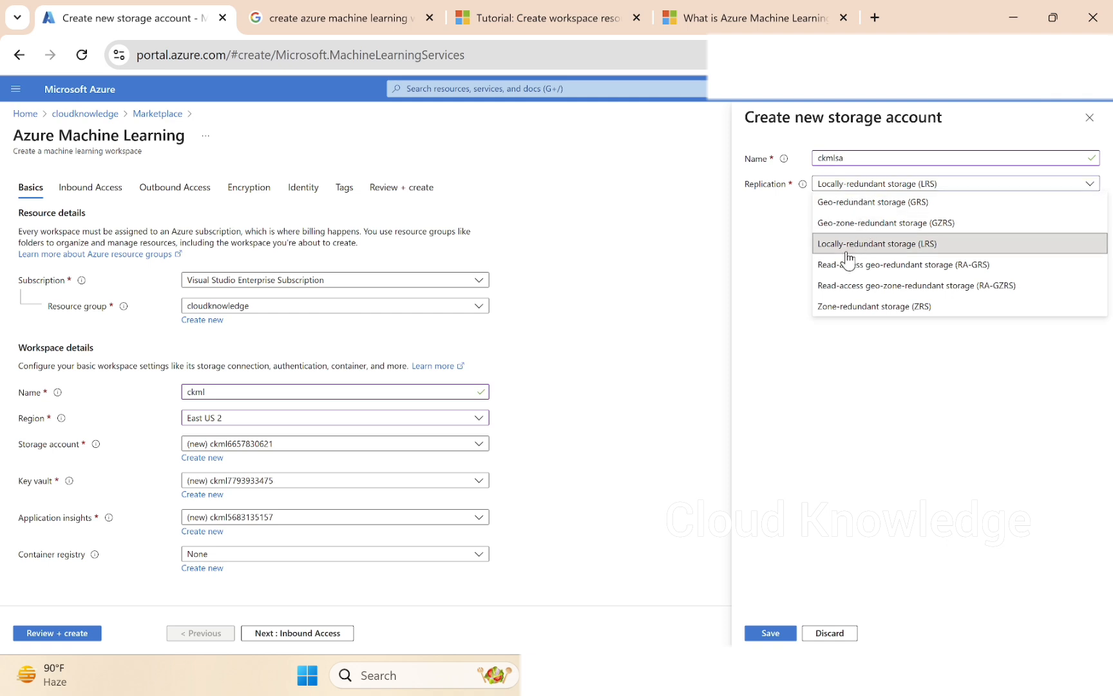
{"action": "left_click", "coordinate": [868, 559]}
{"action": "left_click", "coordinate": [770, 632]}
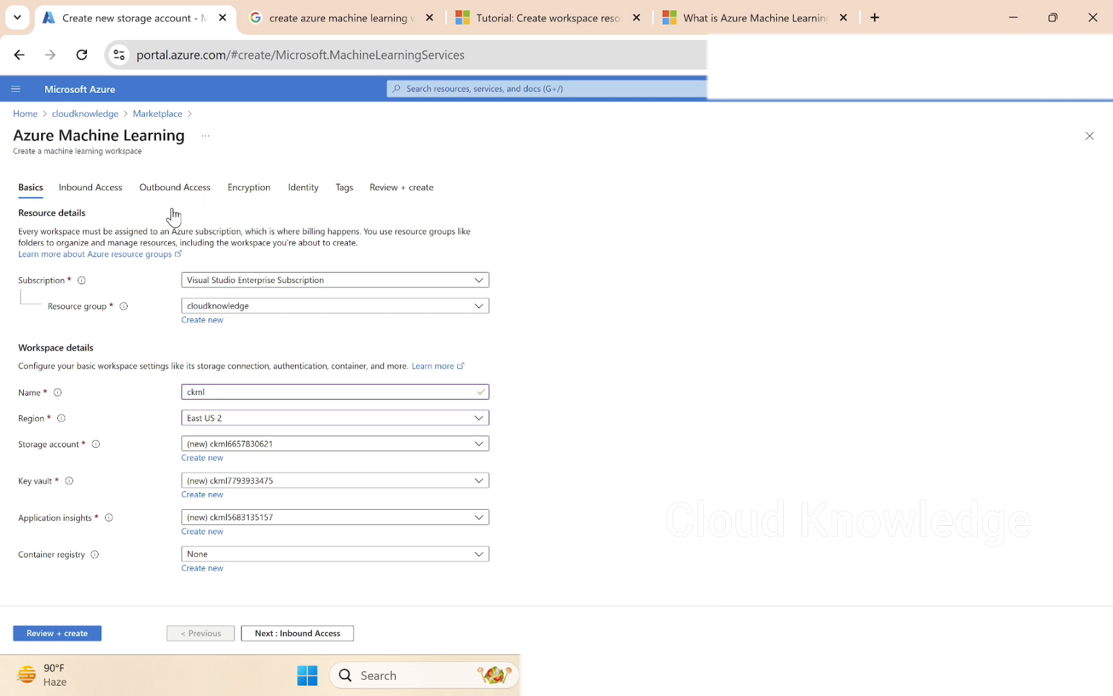
Add a new key vault named ckmlkv for the workspace.
{"action": "left_click", "coordinate": [200, 494]}
{"action": "type", "text": "ckml"}
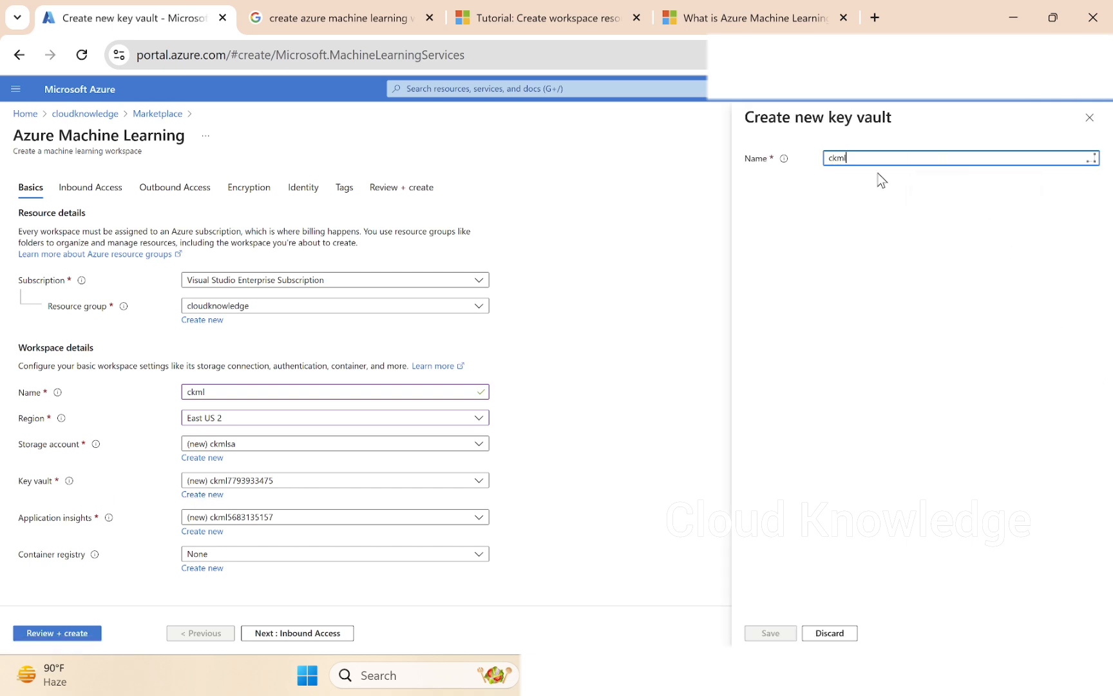
{"action": "type", "text": "kv"}
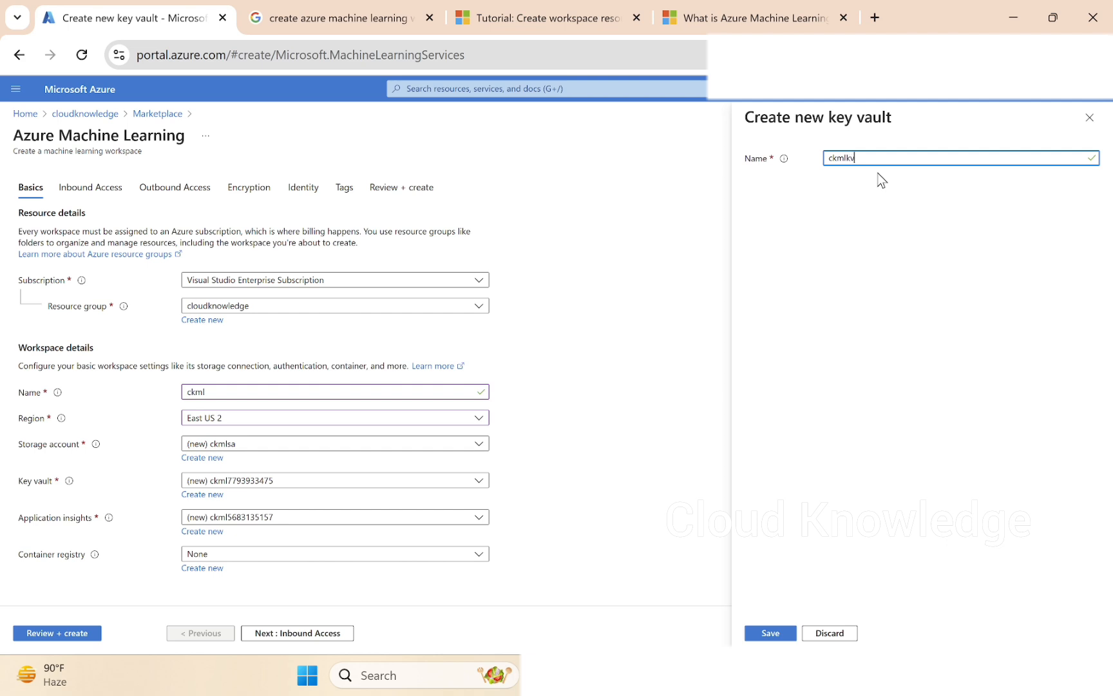
{"action": "left_click", "coordinate": [774, 622]}
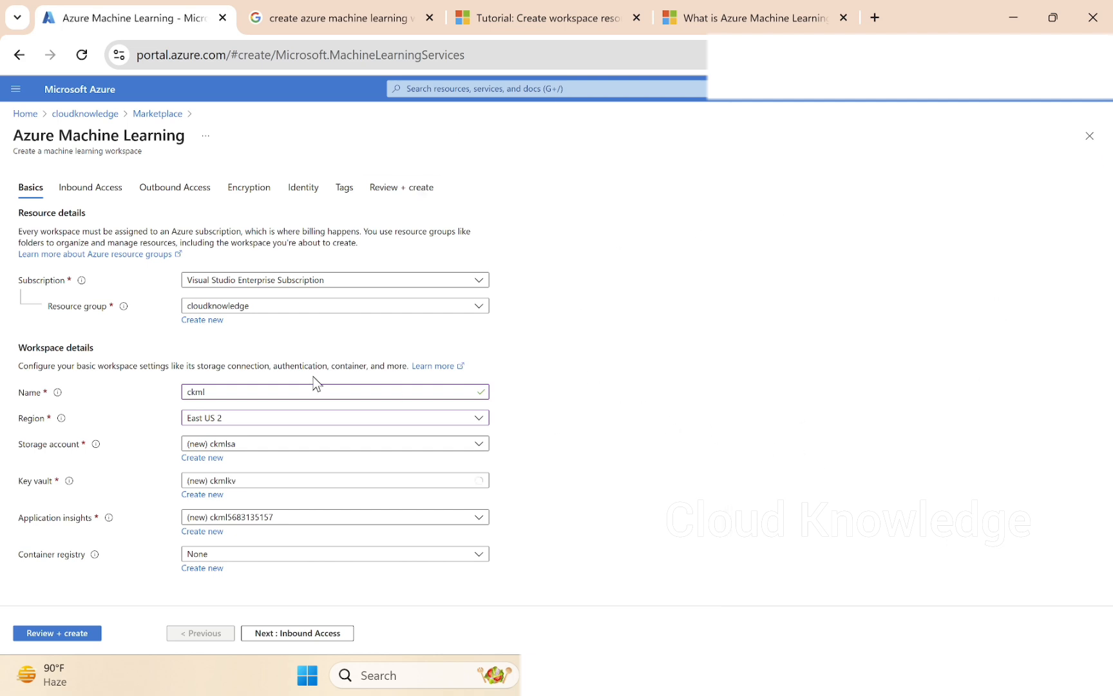
Add a new Application Insights resource named ckmlai for the workspace.
{"action": "left_click", "coordinate": [212, 532]}
{"action": "type", "text": "ck"}
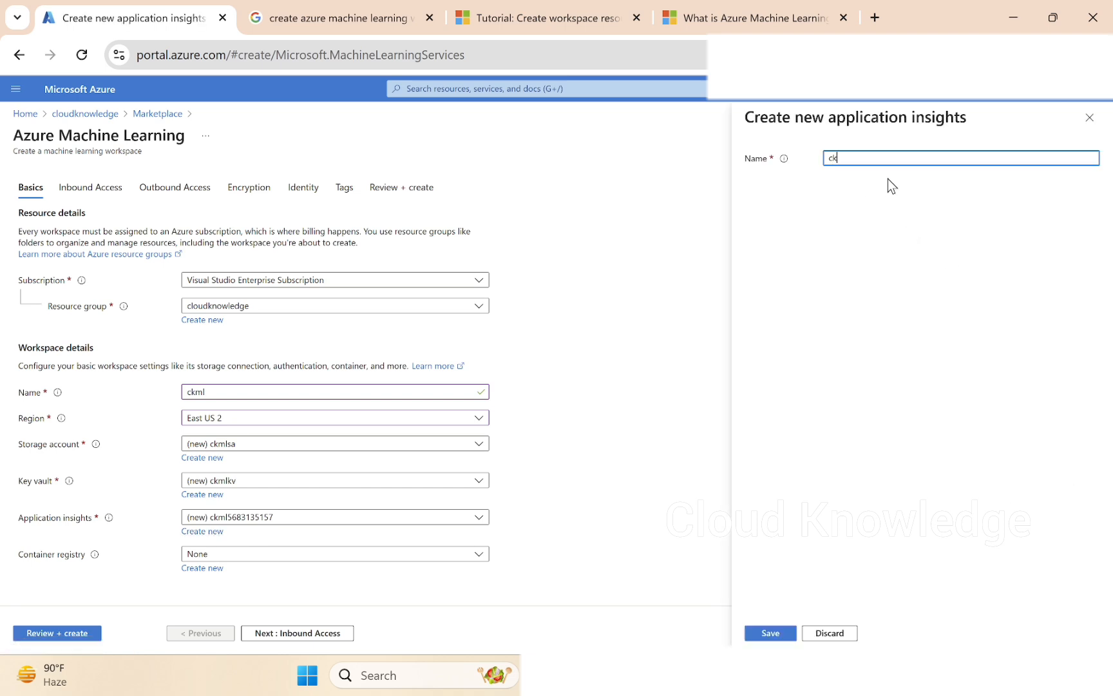
{"action": "type", "text": "mlai"}
{"action": "left_click", "coordinate": [770, 633]}
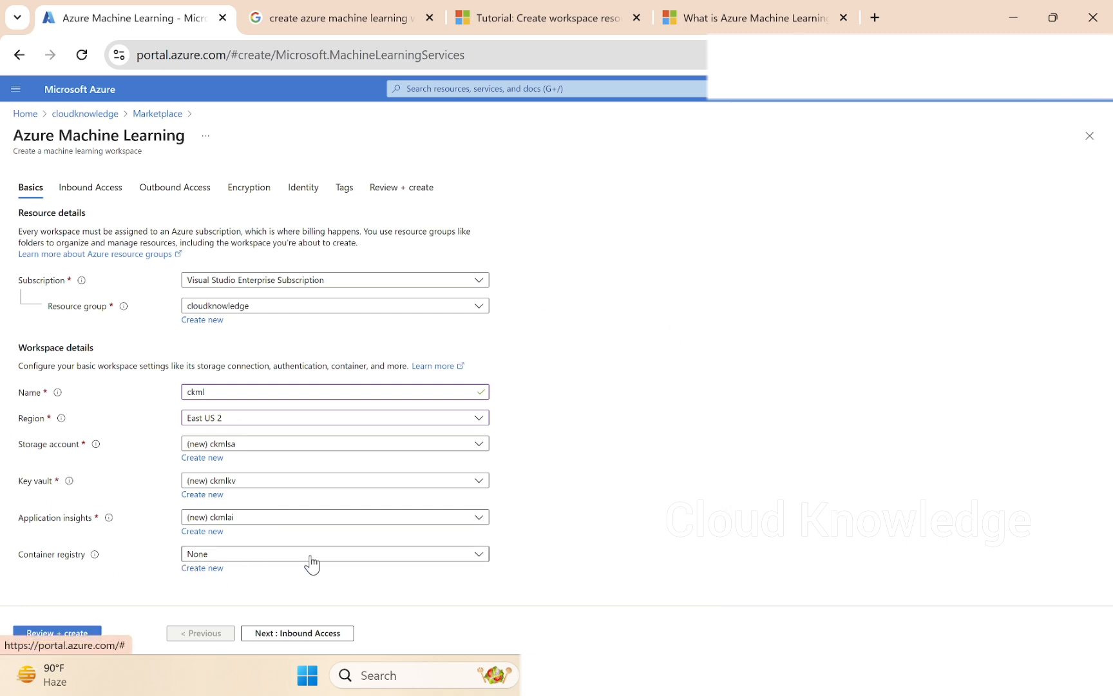
Keep the default inbound, outbound, encryption, identity and tag settings and proceed to the workspace's final review.
{"action": "left_click", "coordinate": [286, 633]}
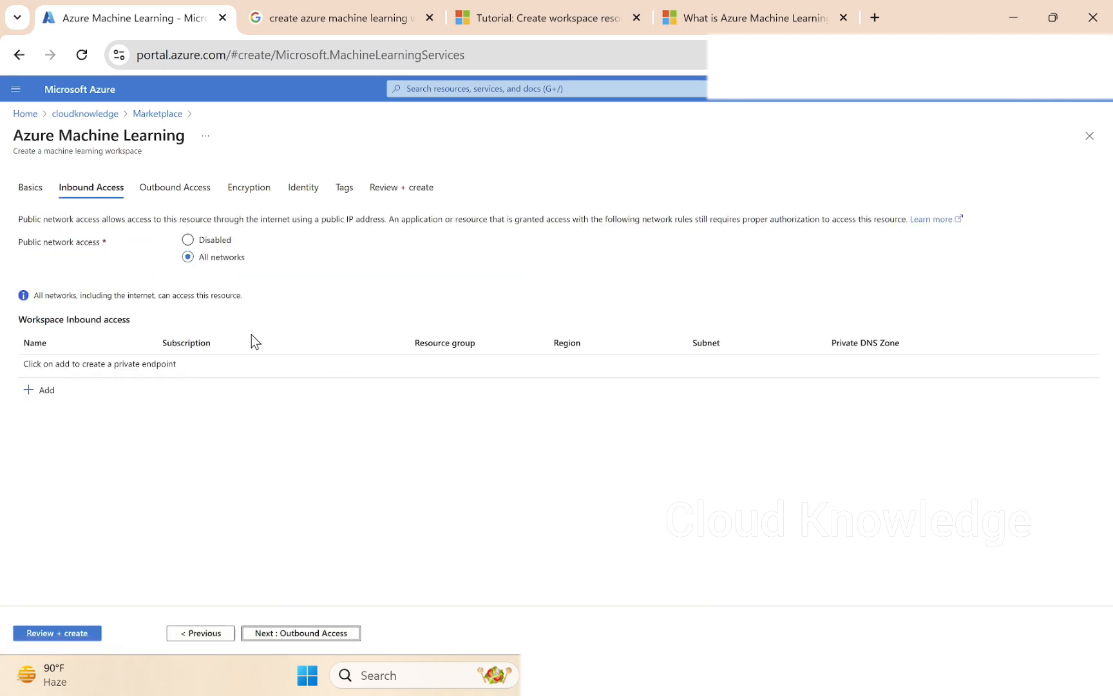
{"action": "left_click", "coordinate": [293, 634]}
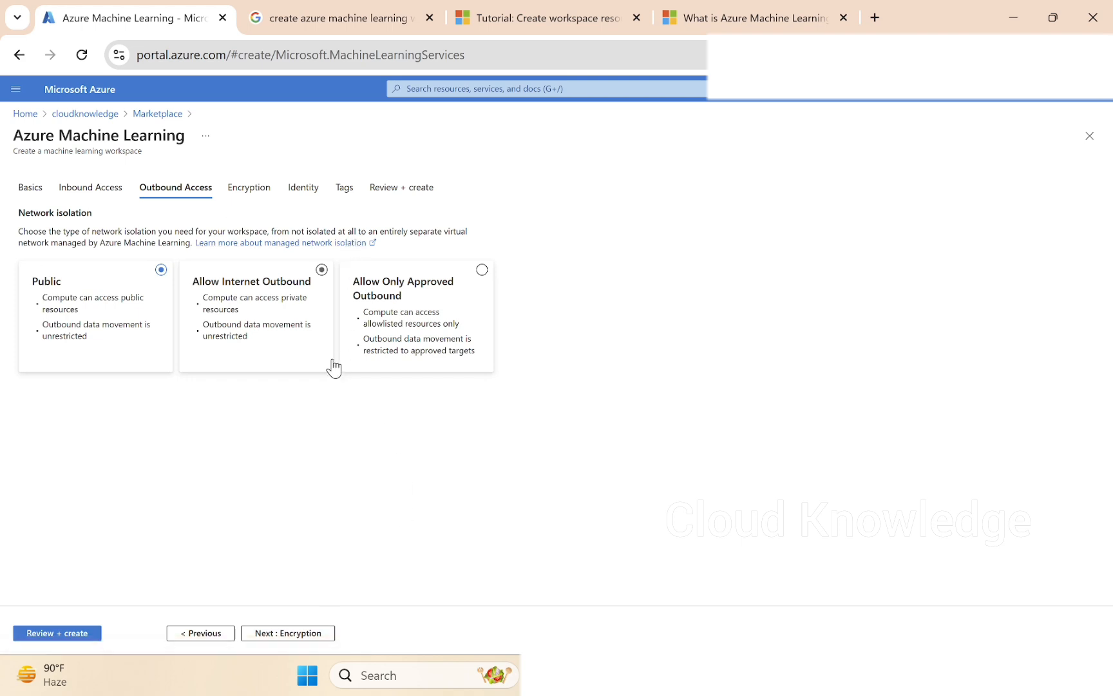
{"action": "left_click", "coordinate": [288, 633]}
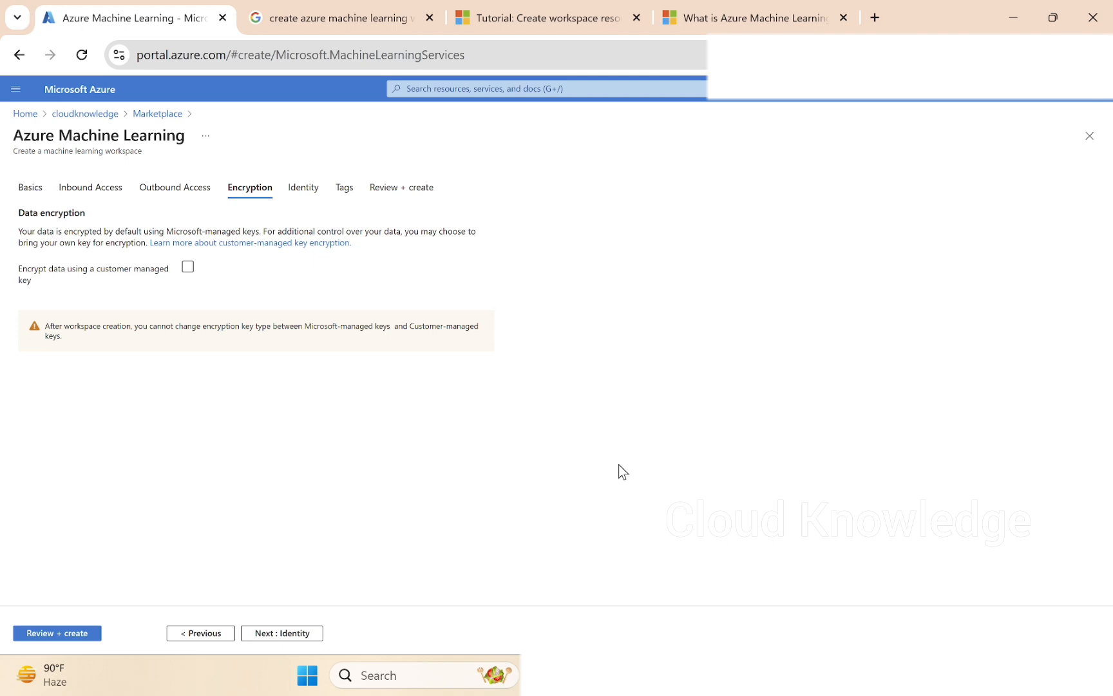
{"action": "left_click", "coordinate": [291, 636]}
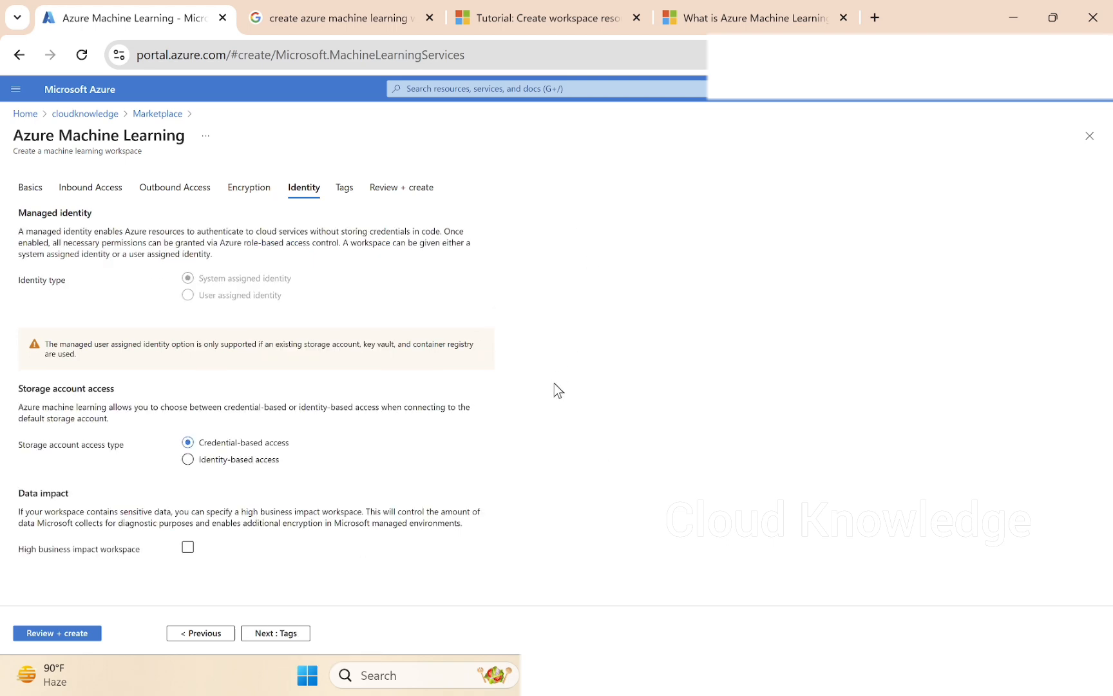
{"action": "left_click", "coordinate": [285, 638]}
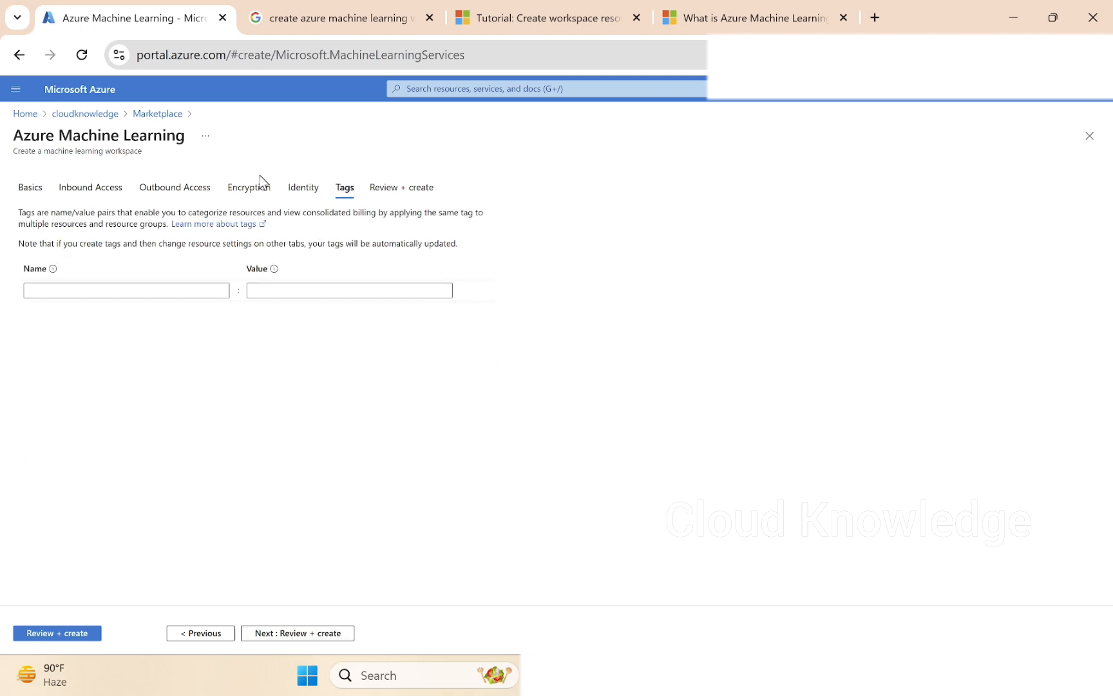
{"action": "left_click", "coordinate": [253, 638]}
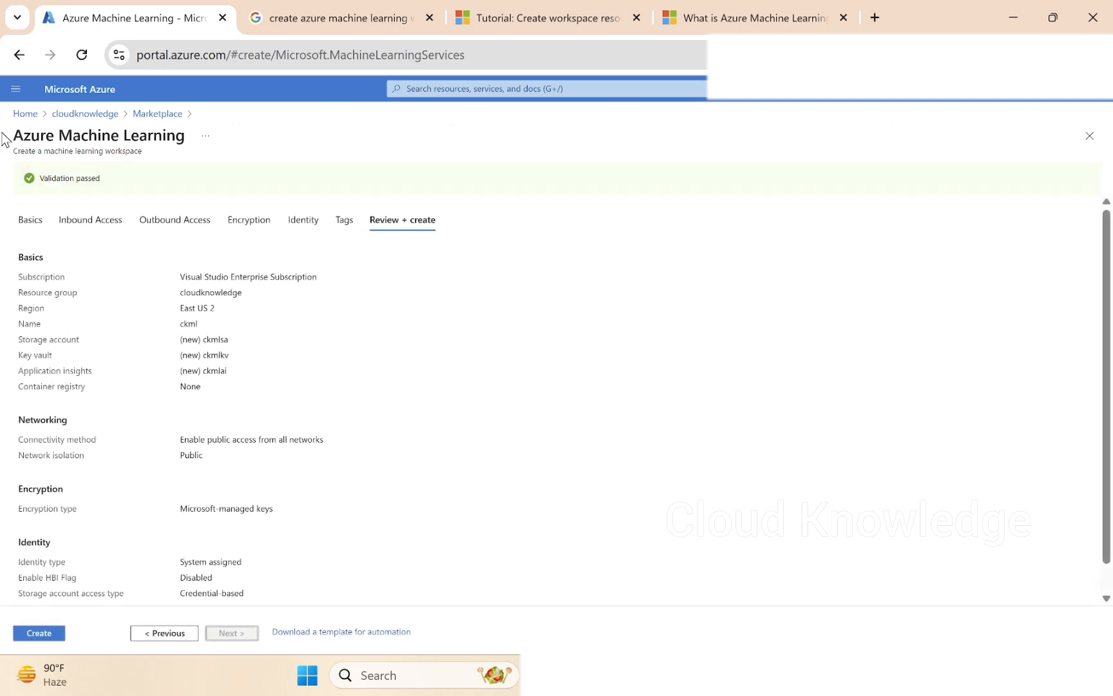
Create the reviewed Azure Machine Learning workspace and open the deployed resource.
{"action": "left_click_drag", "start_coordinate": [120, 180], "coordinate": [1, 189]}
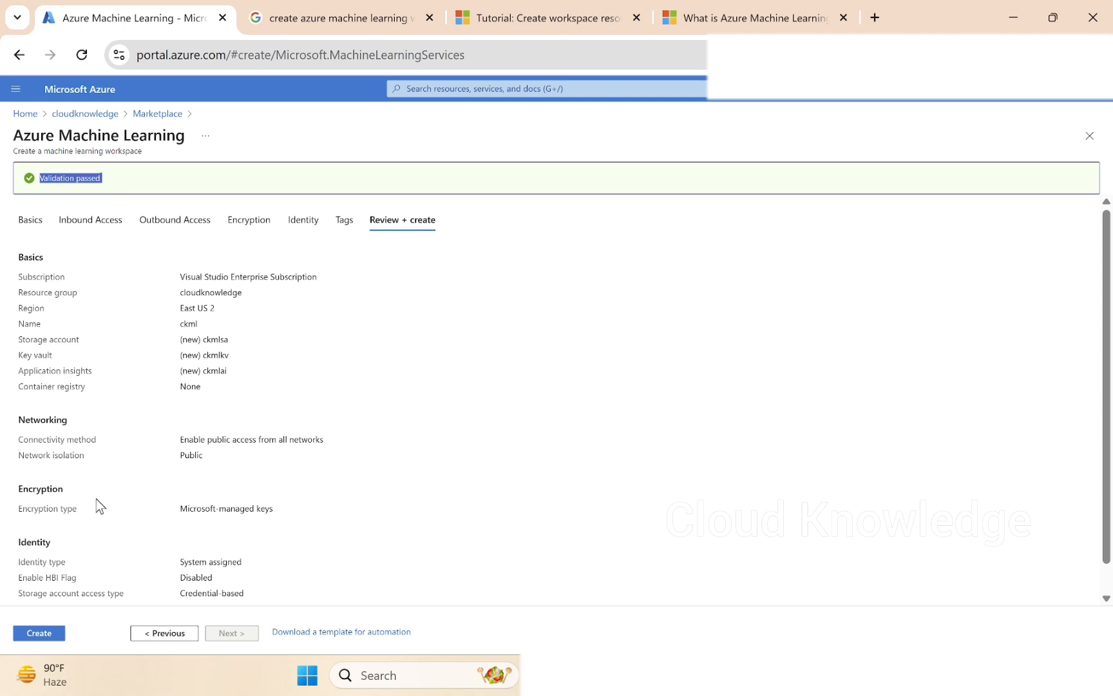
{"action": "left_click", "coordinate": [36, 634]}
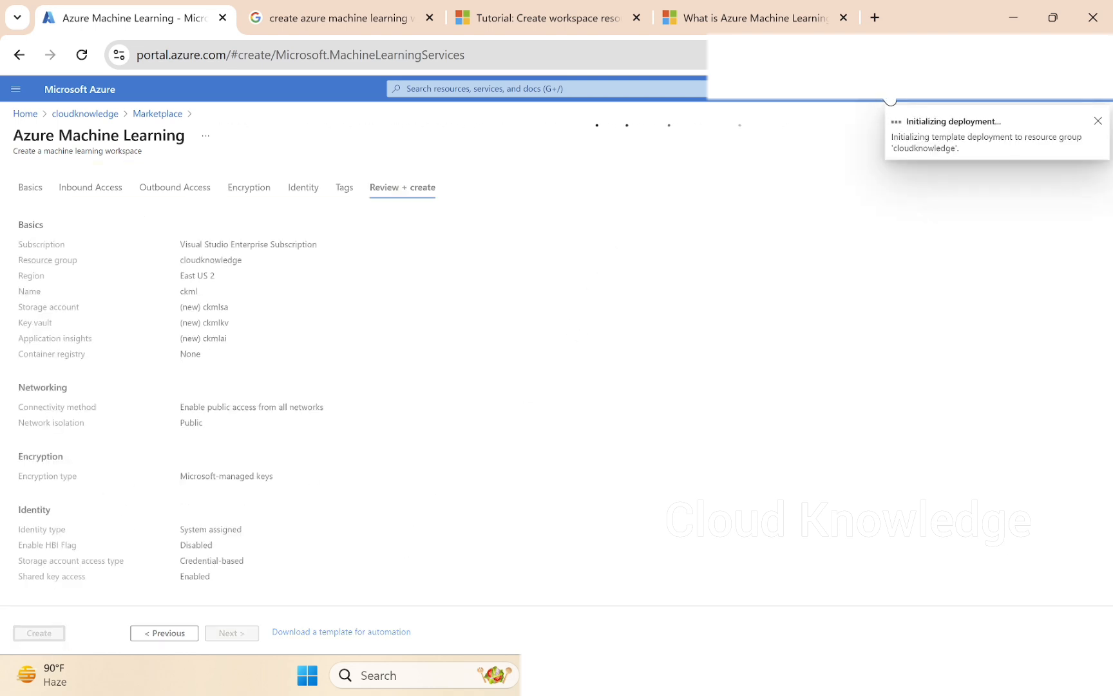
{"action": "left_click", "coordinate": [958, 132]}
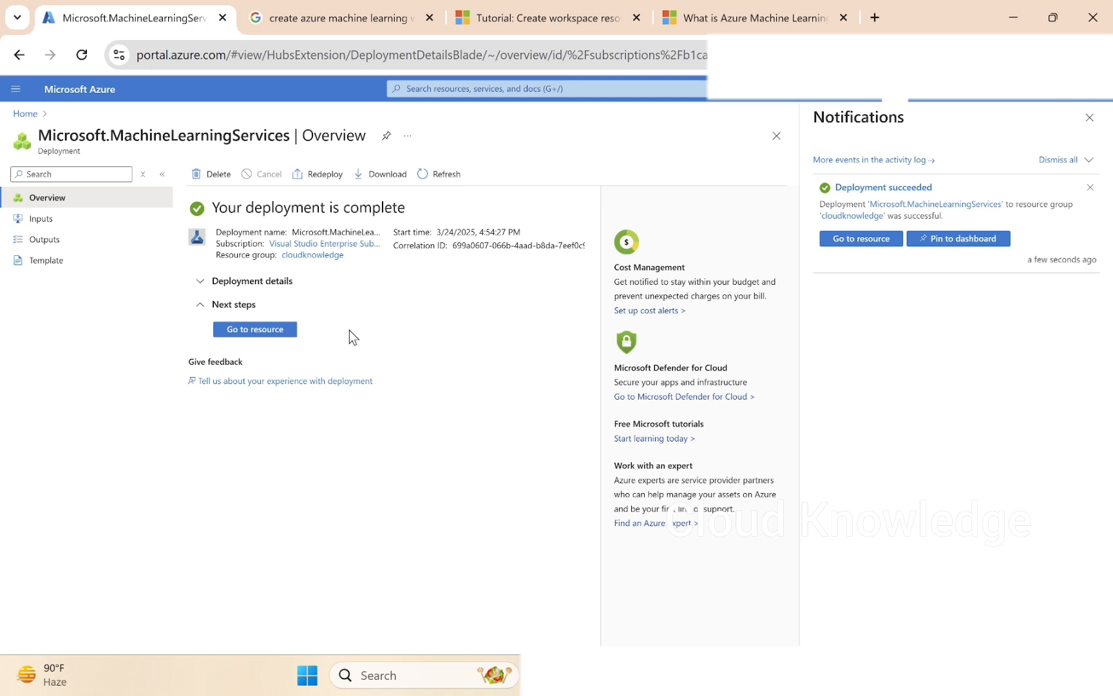
{"action": "left_click", "coordinate": [267, 329]}
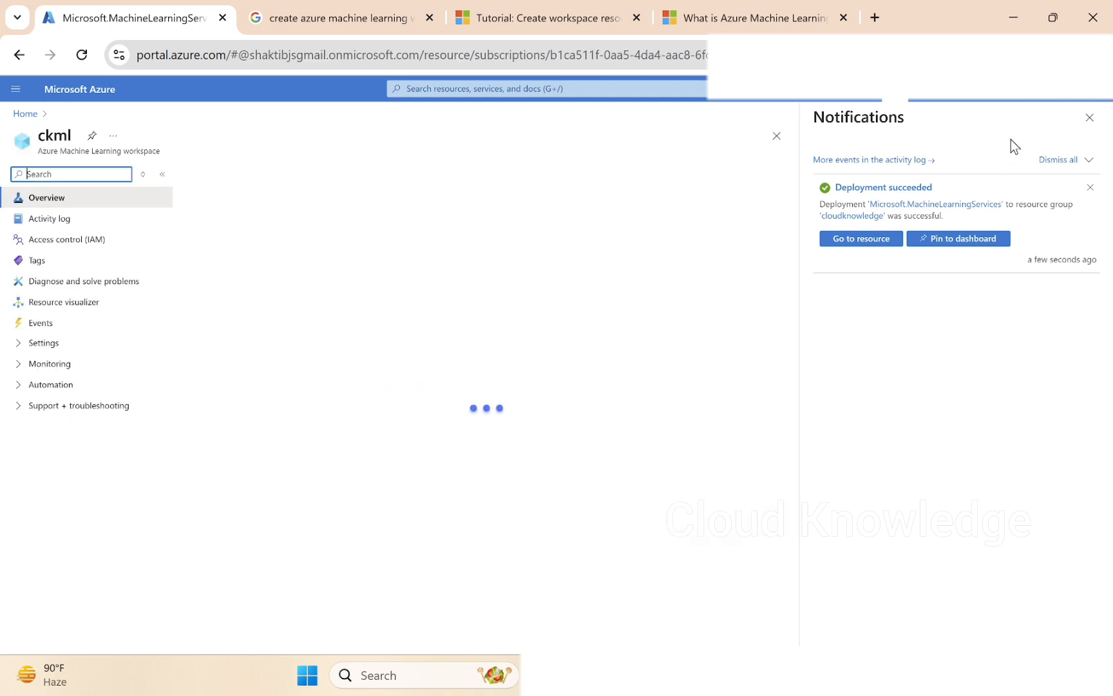
Dismiss the deployment notifications, check the ckml workspace's provisioning state and launch its Azure Machine Learning Studio.
{"action": "left_click", "coordinate": [1089, 119]}
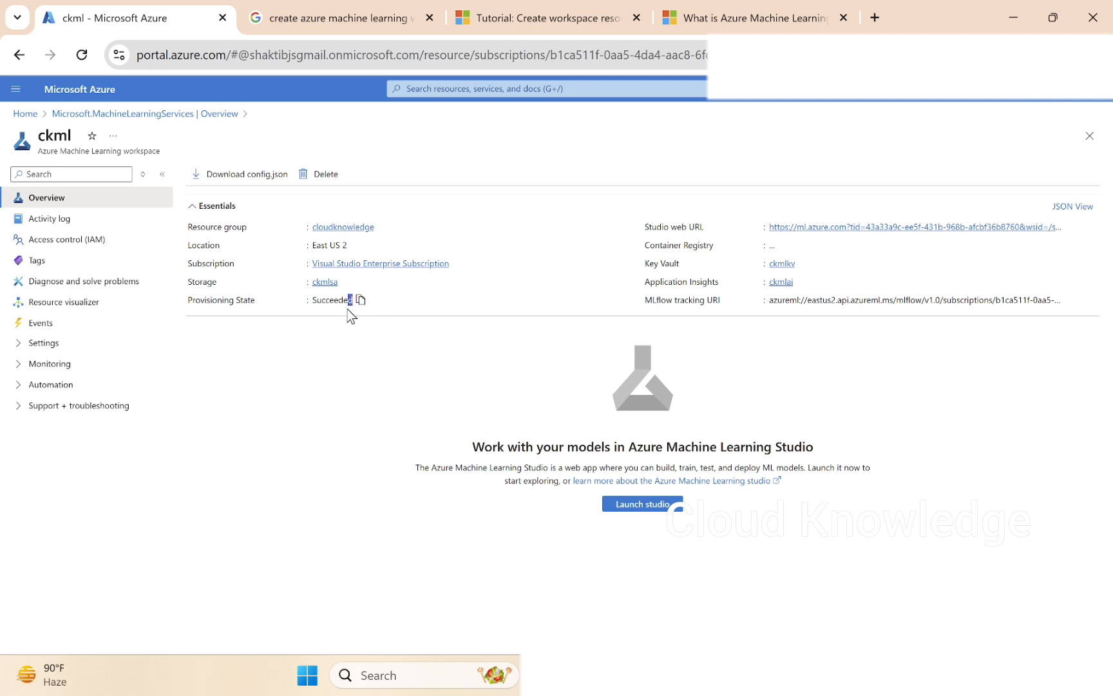
{"action": "left_click_drag", "start_coordinate": [347, 310], "coordinate": [305, 309]}
{"action": "left_click", "coordinate": [640, 512]}
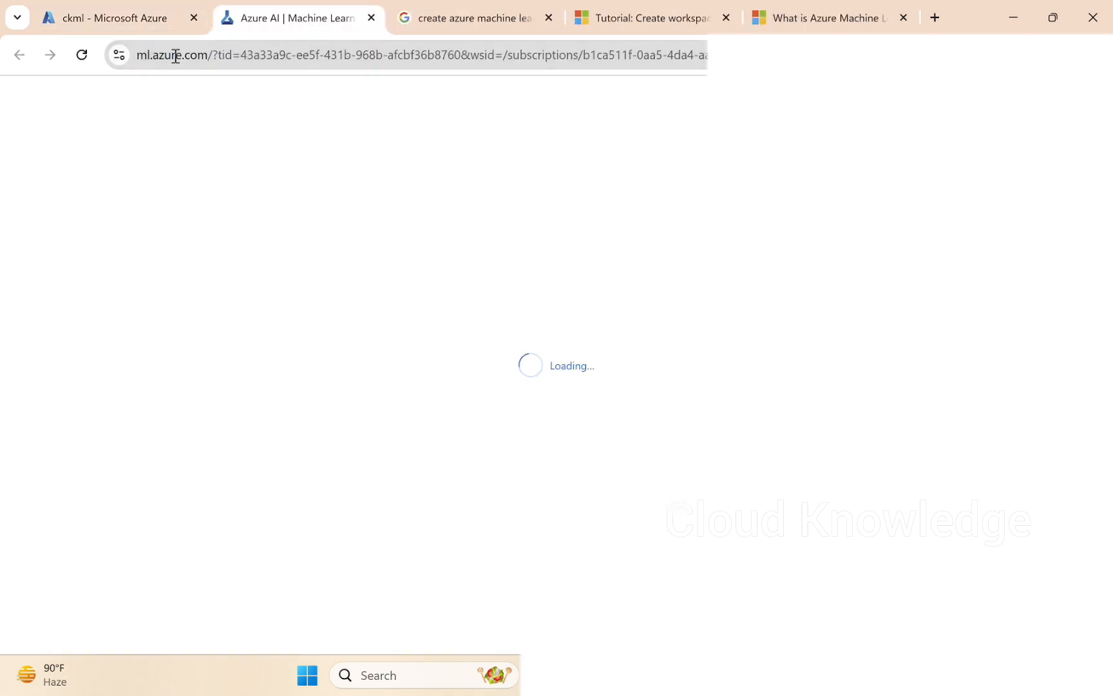
{"action": "left_click", "coordinate": [106, 19]}
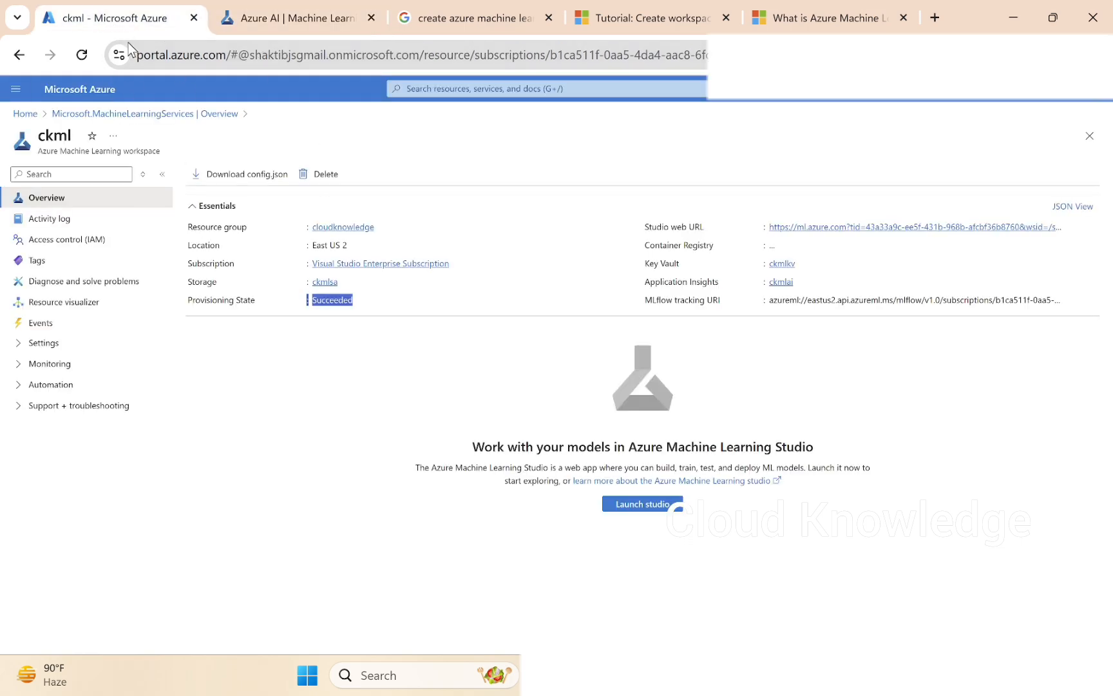
{"action": "left_click", "coordinate": [290, 18]}
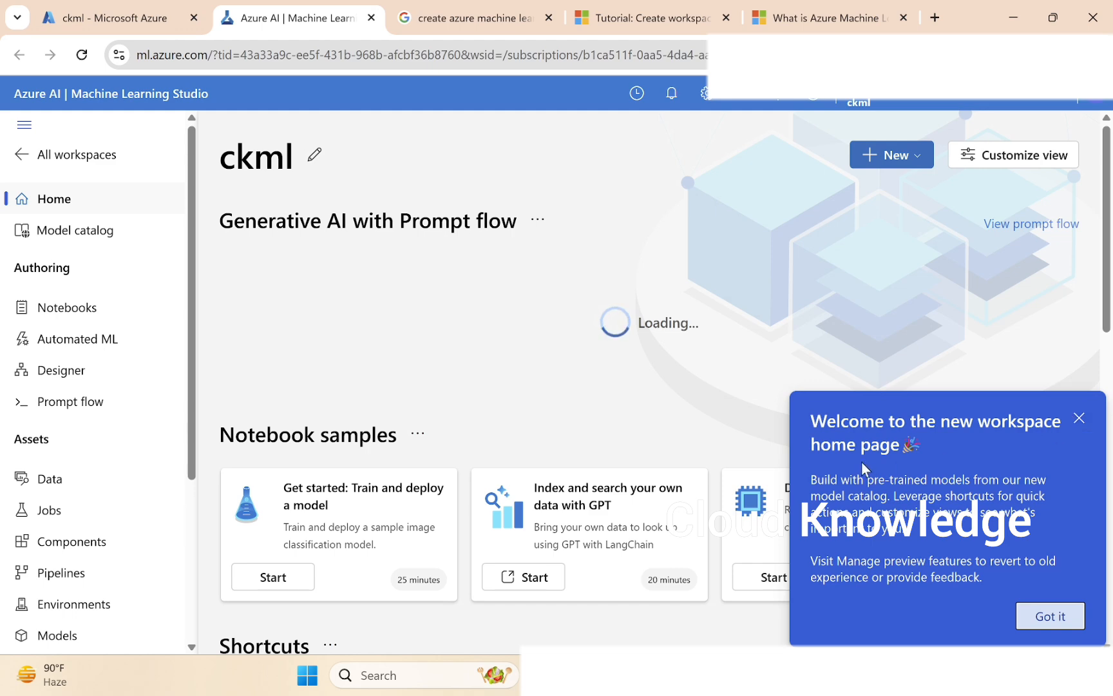
Dismiss the welcome message on the studio's workspace home page and reduce the browser page zoom.
{"action": "left_click", "coordinate": [1080, 420]}
{"action": "key", "text": "ctrl+minus"}
{"action": "key", "text": "ctrl+minus"}
{"action": "key", "text": "ctrl+minus"}
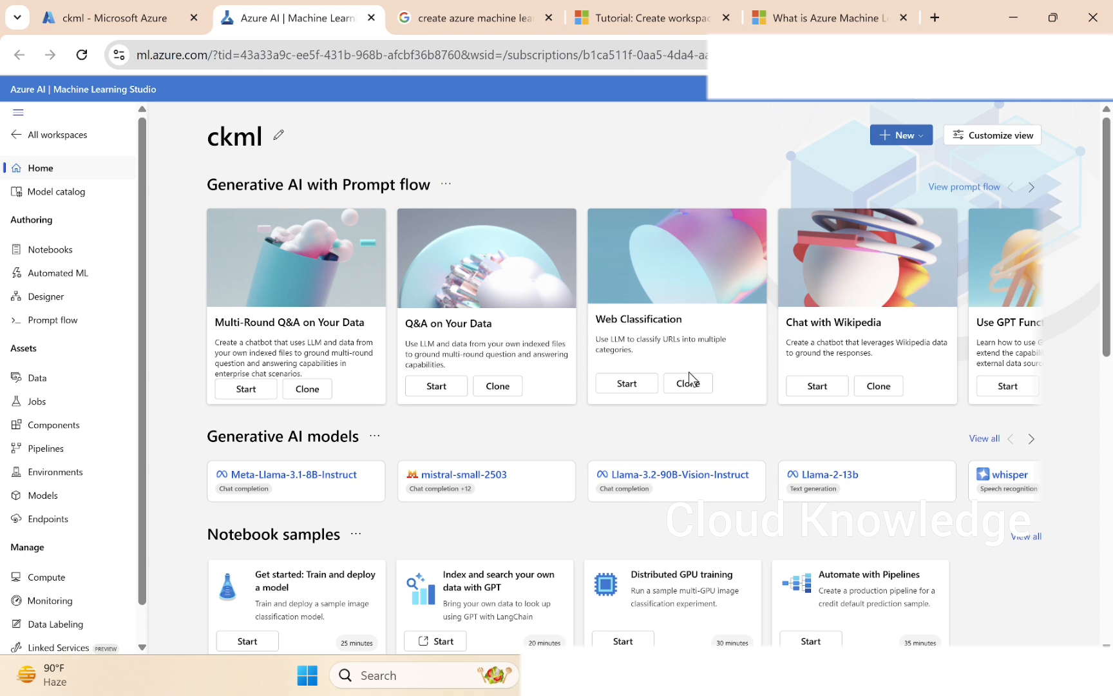
Browse the generative AI prompt flow samples and the generative AI models offered on the workspace home page.
{"action": "left_click", "coordinate": [1031, 186]}
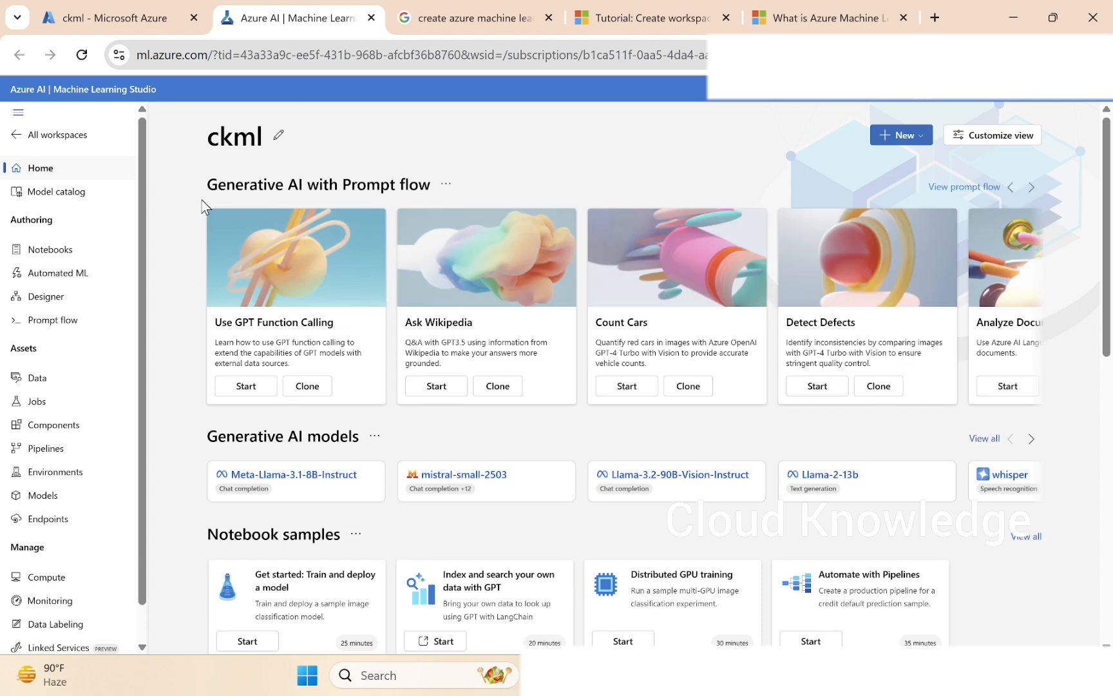
{"action": "left_click_drag", "start_coordinate": [430, 185], "coordinate": [207, 191]}
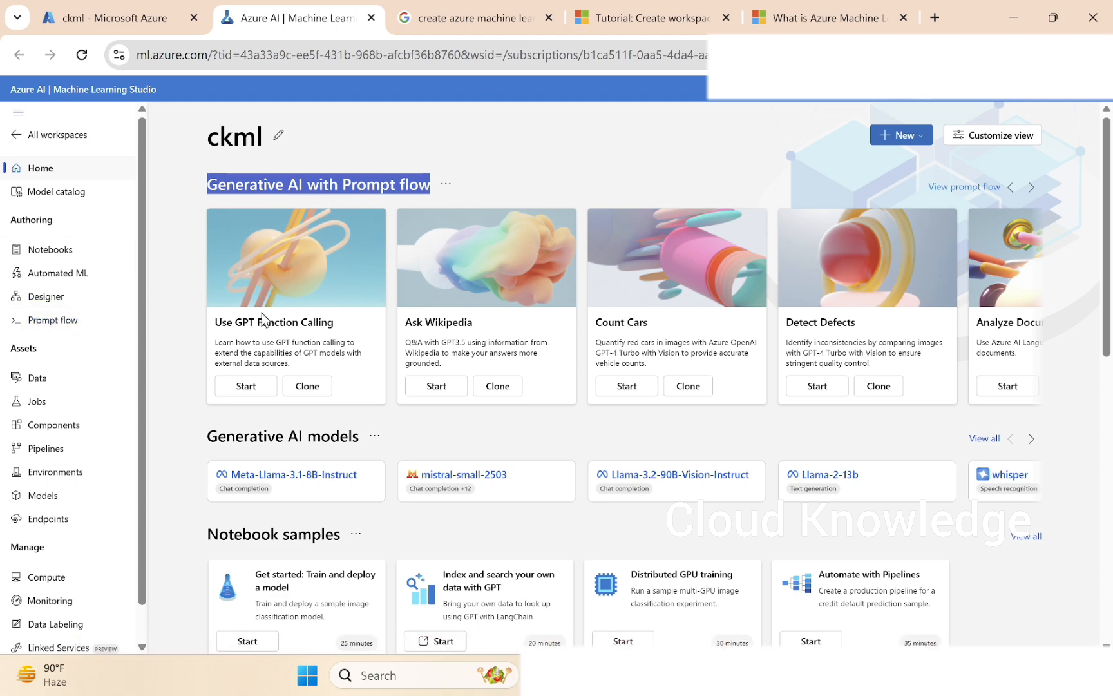
{"action": "scroll", "coordinate": [685, 342], "scroll_direction": "down", "scroll_amount": 1}
{"action": "scroll", "coordinate": [685, 342], "scroll_direction": "down", "scroll_amount": 2}
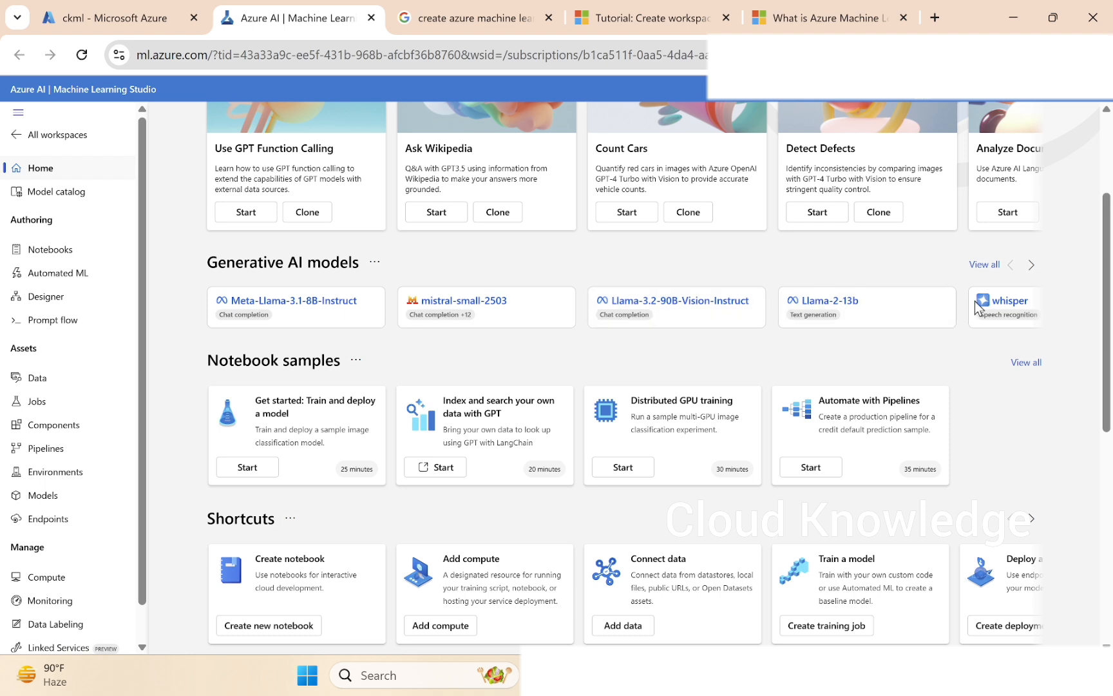
{"action": "left_click", "coordinate": [1030, 265]}
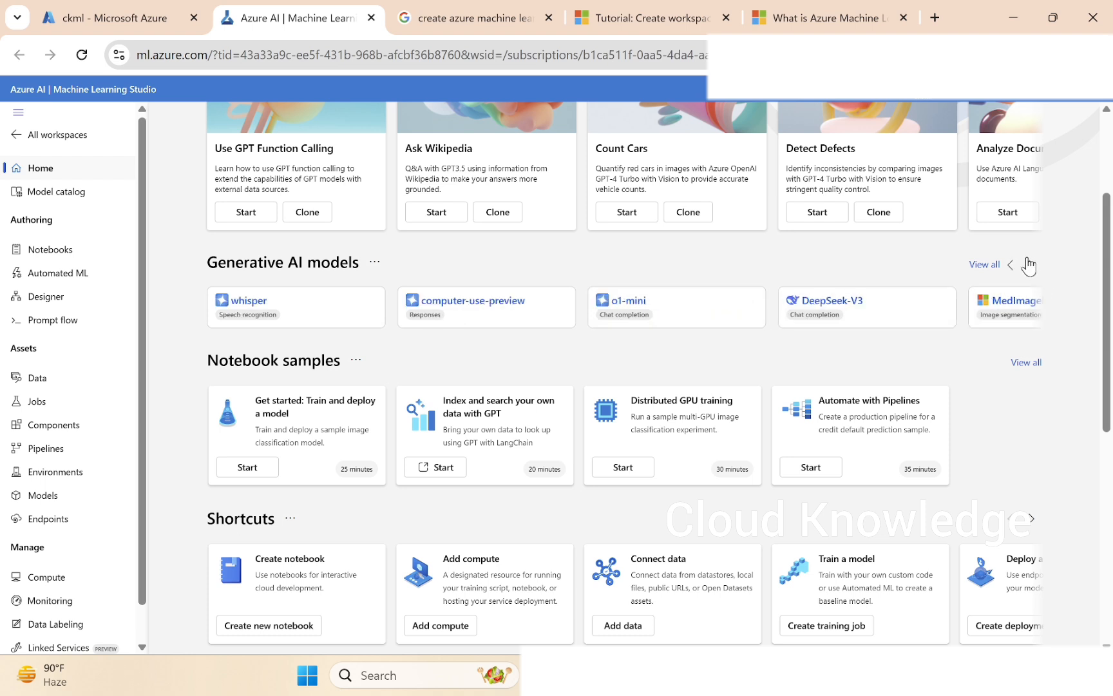
{"action": "left_click", "coordinate": [1028, 265]}
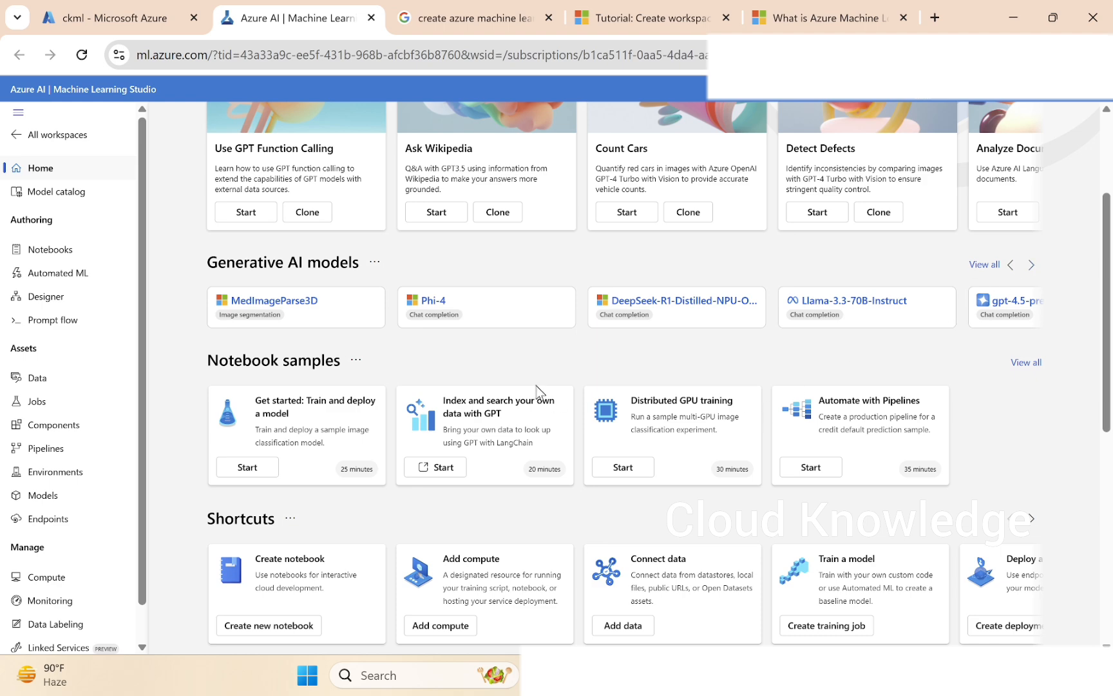
Review the notebook samples, shortcuts, recently viewed items, compute instances and documentation on the workspace home page.
{"action": "scroll", "coordinate": [538, 386], "scroll_direction": "down", "scroll_amount": 1}
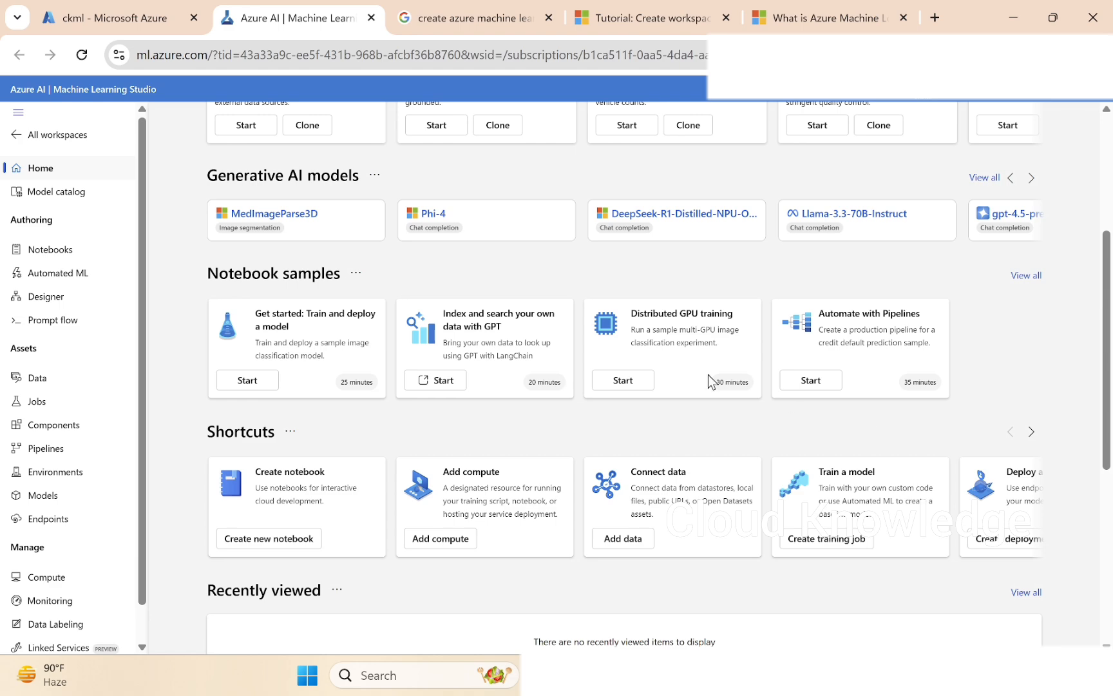
{"action": "scroll", "coordinate": [473, 391], "scroll_direction": "down", "scroll_amount": 3}
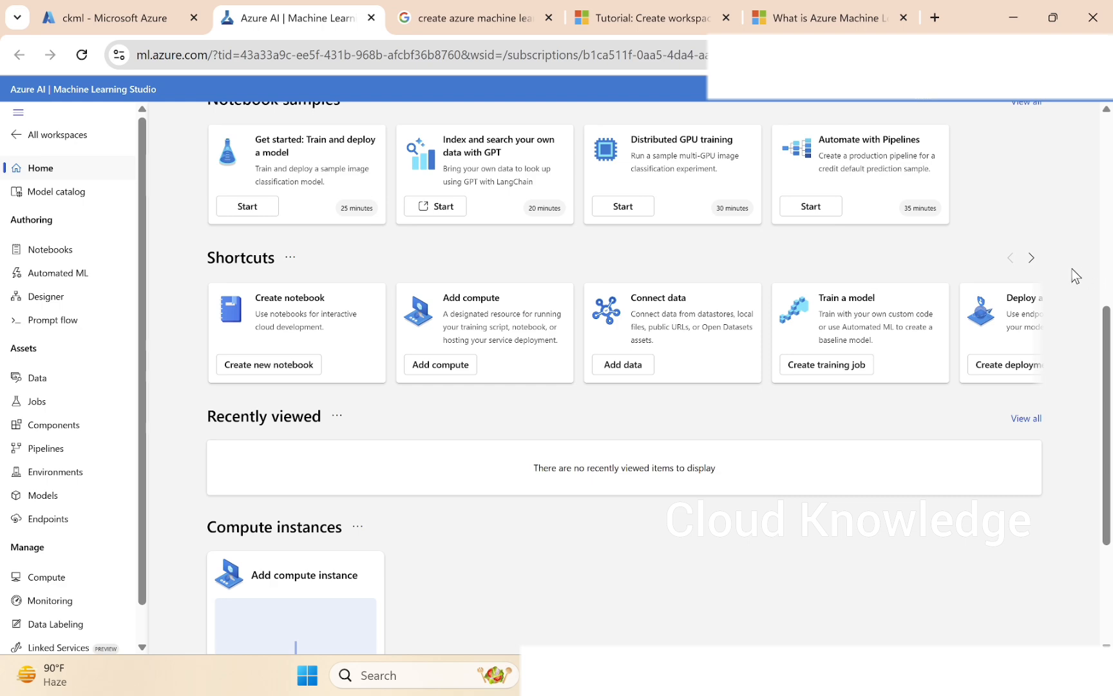
{"action": "left_click", "coordinate": [1030, 259]}
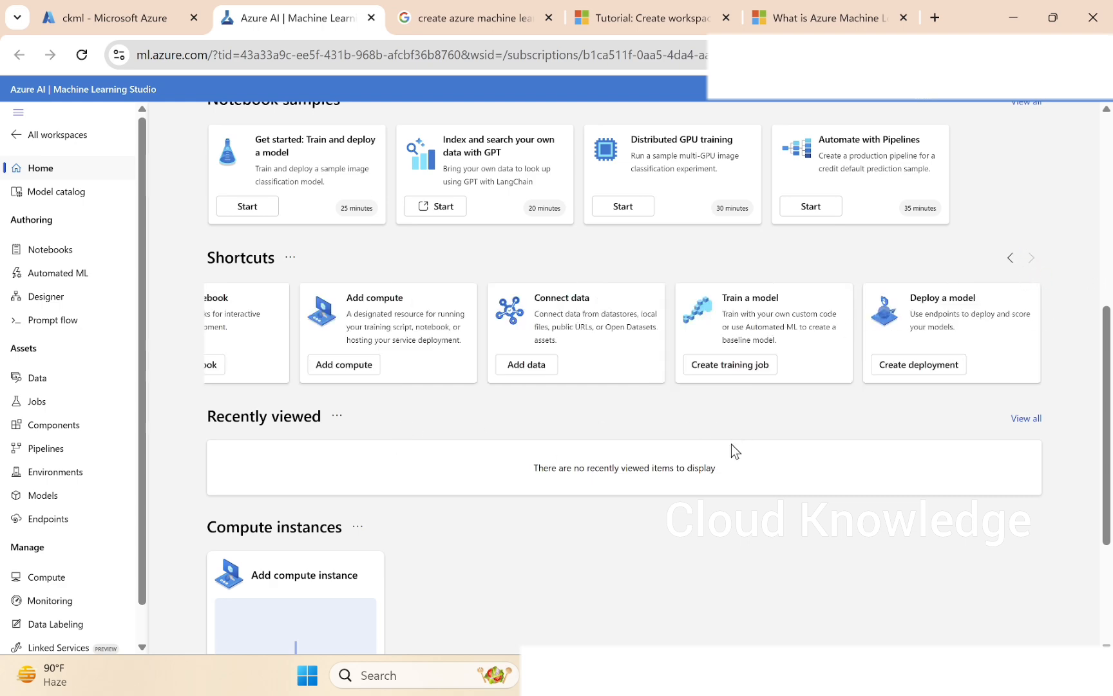
{"action": "scroll", "coordinate": [731, 443], "scroll_direction": "down", "scroll_amount": 3}
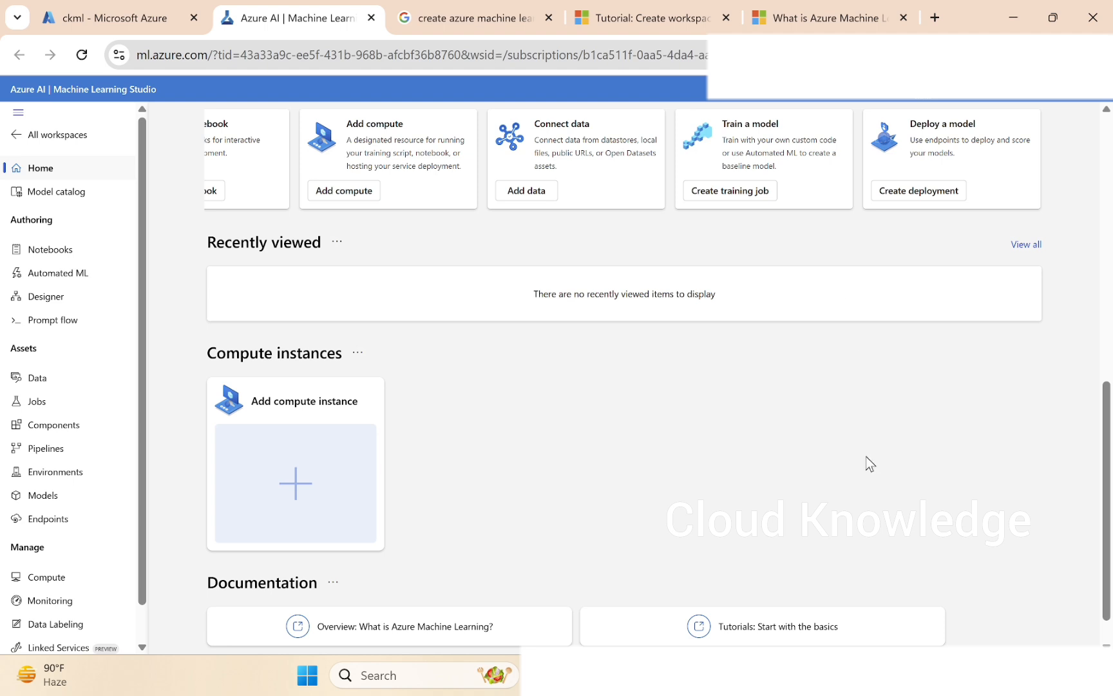
{"action": "scroll", "coordinate": [511, 438], "scroll_direction": "down", "scroll_amount": 2}
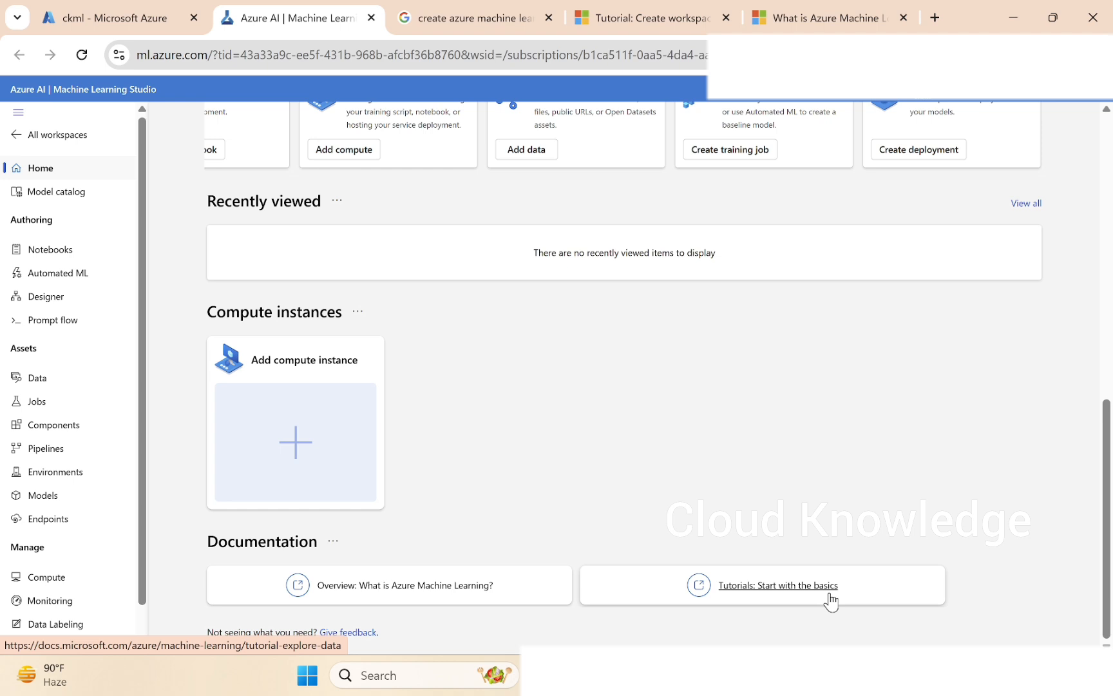
Open the "Overview: What is Azure Machine Learning?" and "Tutorials: Start with the basics" documentation links in separate new tabs.
{"action": "right_click", "coordinate": [420, 590]}
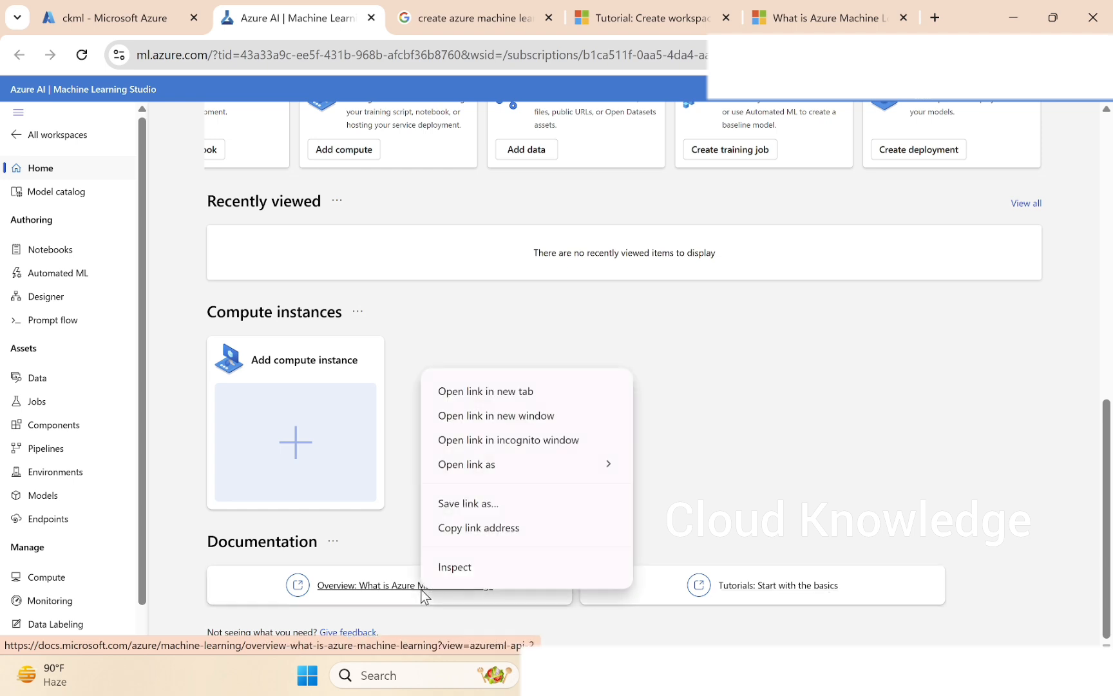
{"action": "left_click", "coordinate": [482, 390]}
{"action": "right_click", "coordinate": [777, 586]}
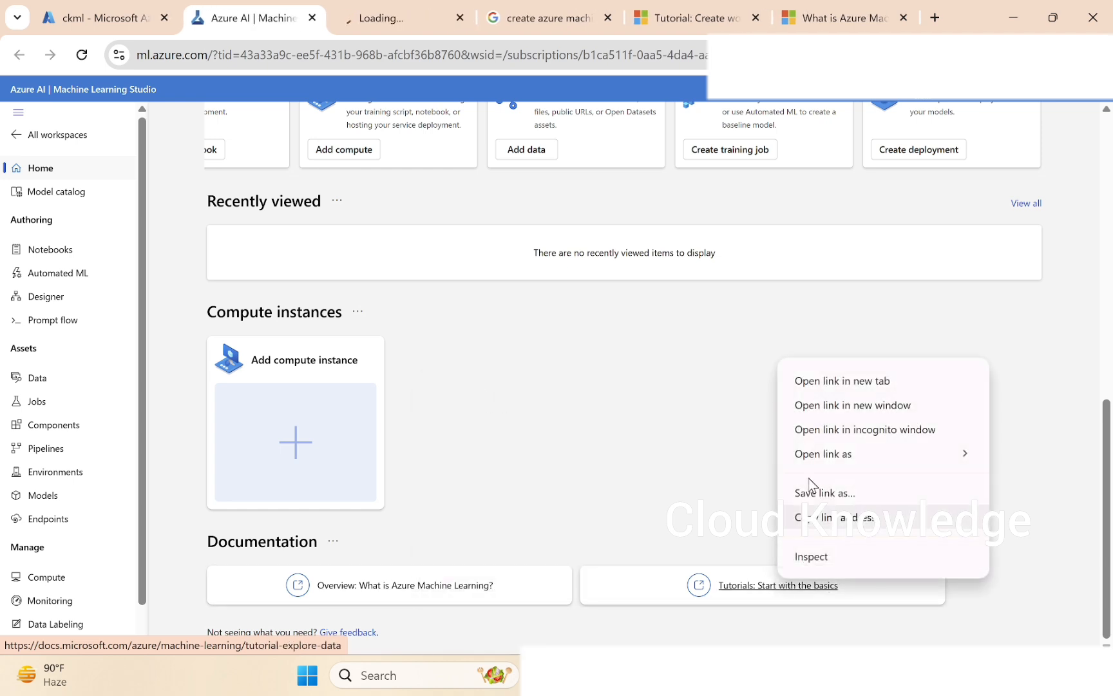
{"action": "left_click", "coordinate": [827, 380]}
Read the "What is Azure Machine Learning?" article, from its service description through the MLOps and model lifecycle sections.
{"action": "left_click", "coordinate": [324, 2]}
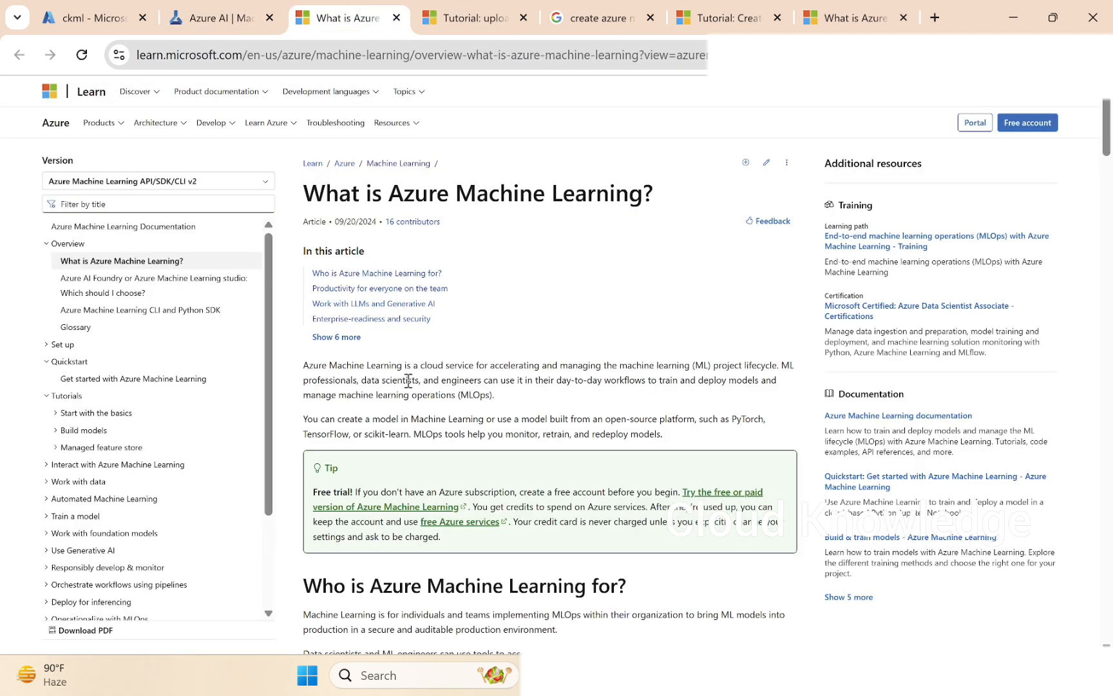
{"action": "left_click_drag", "start_coordinate": [417, 365], "coordinate": [773, 359]}
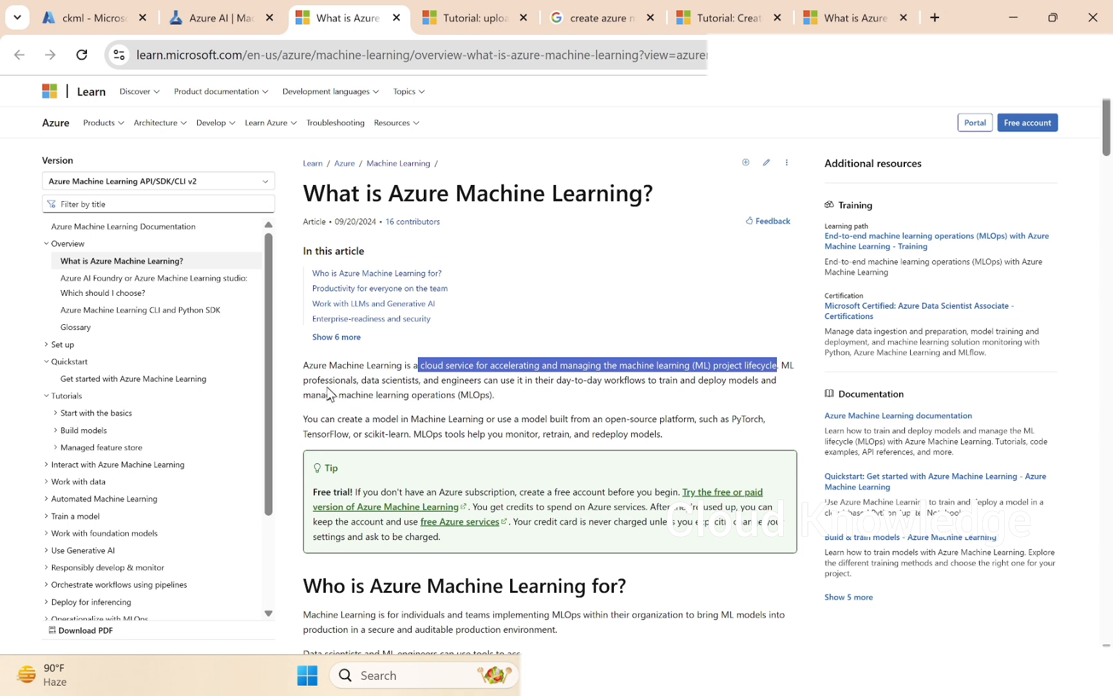
{"action": "left_click_drag", "start_coordinate": [360, 395], "coordinate": [520, 381]}
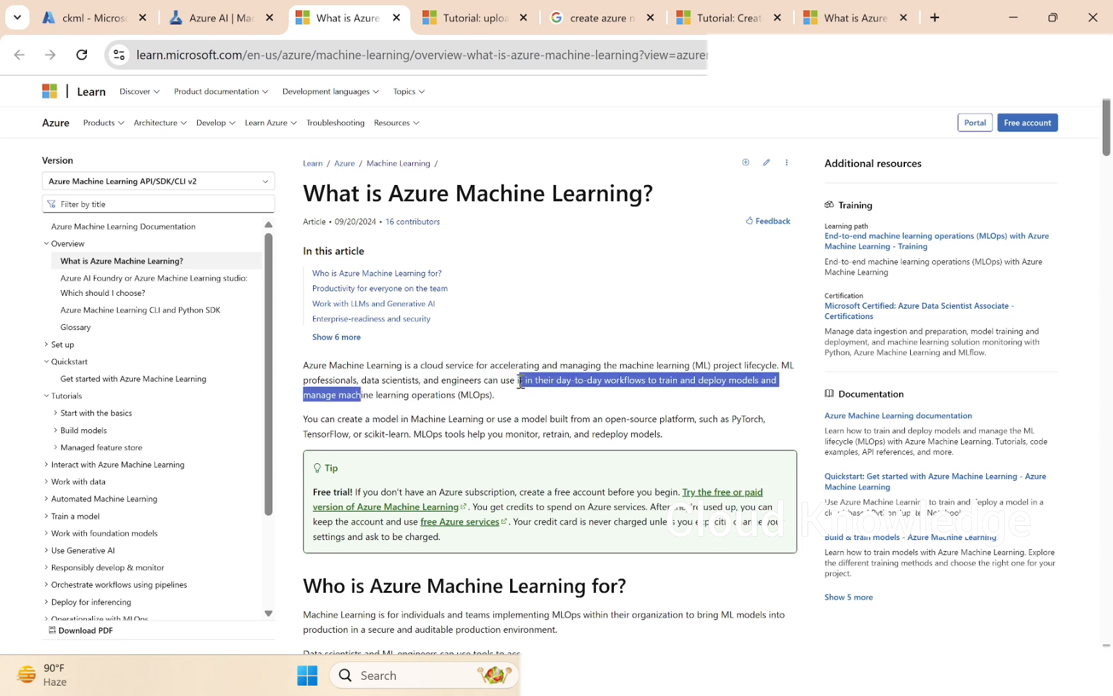
{"action": "left_click", "coordinate": [574, 388]}
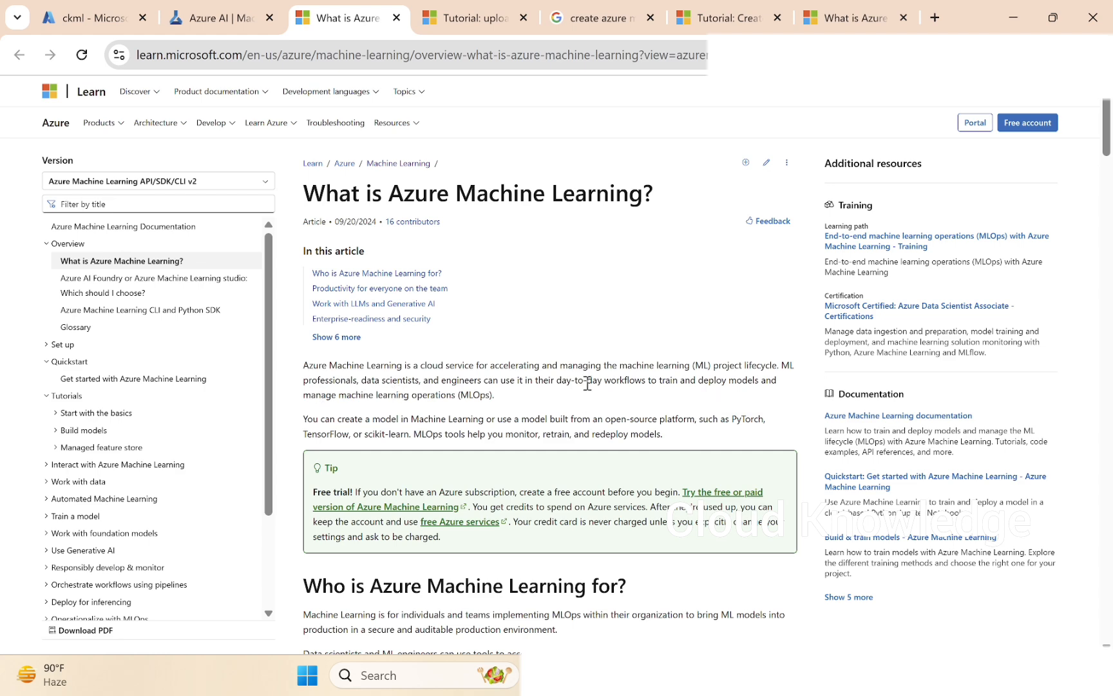
{"action": "scroll", "coordinate": [587, 384], "scroll_direction": "down", "scroll_amount": 3}
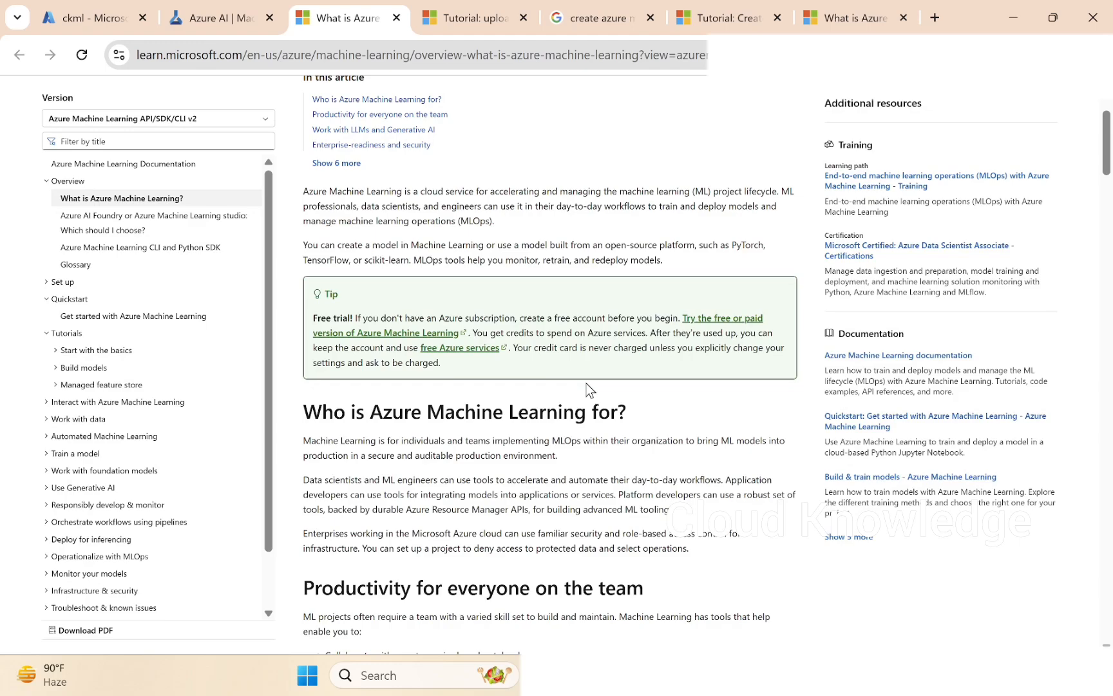
{"action": "scroll", "coordinate": [588, 389], "scroll_direction": "down", "scroll_amount": 2}
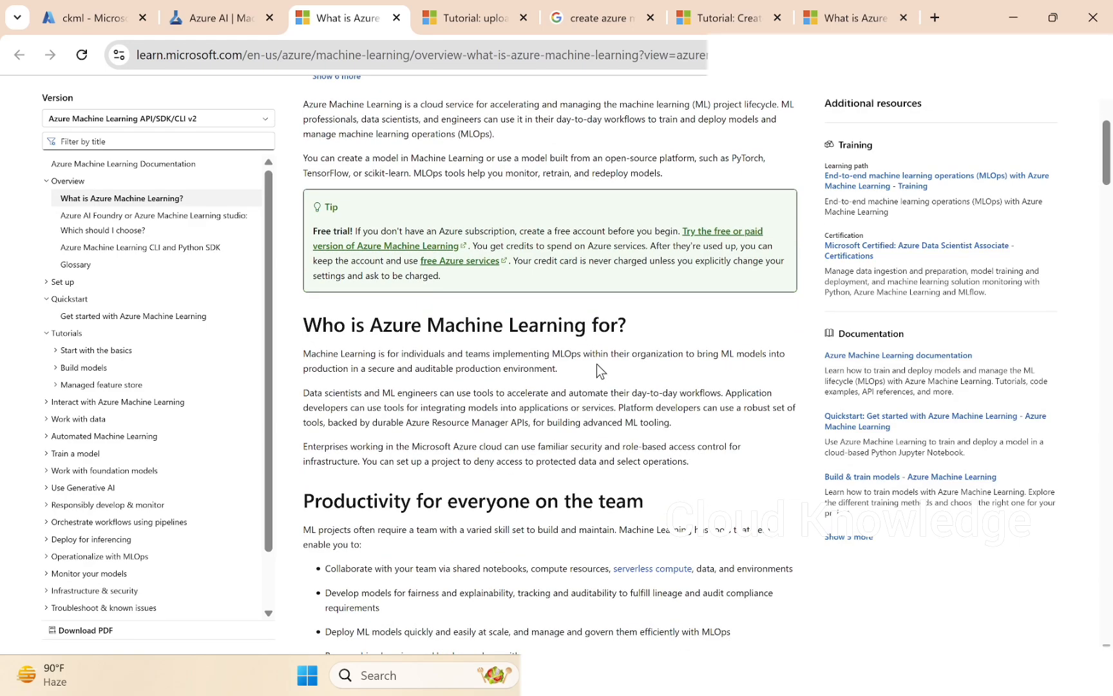
{"action": "scroll", "coordinate": [596, 365], "scroll_direction": "down", "scroll_amount": 3}
{"action": "scroll", "coordinate": [573, 342], "scroll_direction": "down", "scroll_amount": 3}
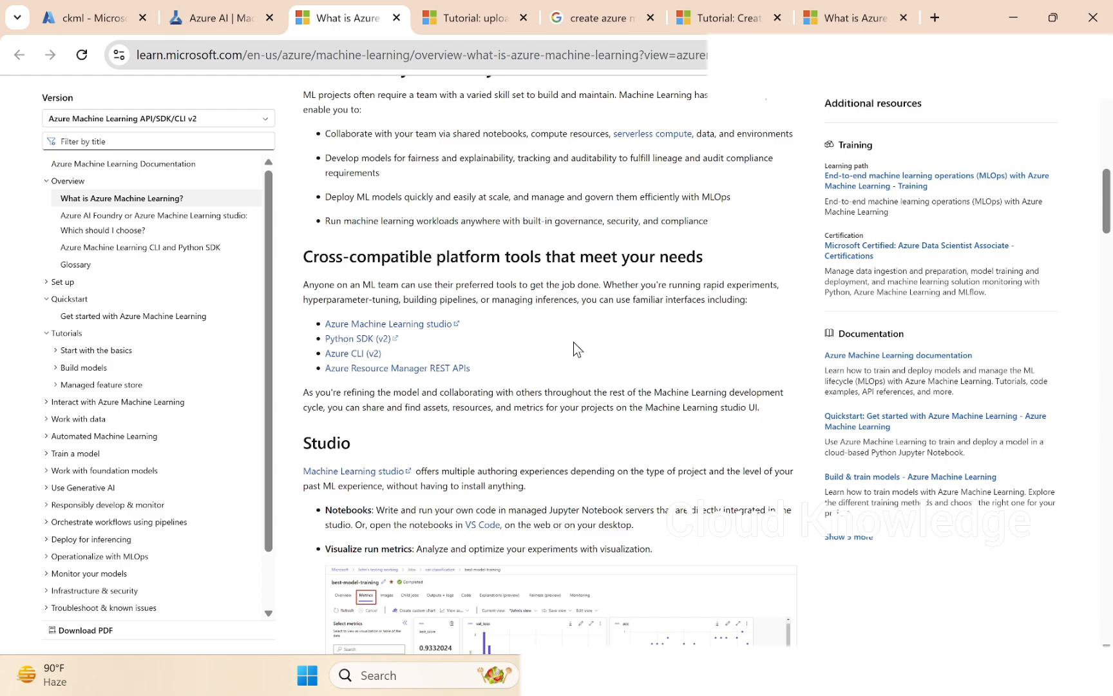
{"action": "scroll", "coordinate": [573, 341], "scroll_direction": "down", "scroll_amount": 8}
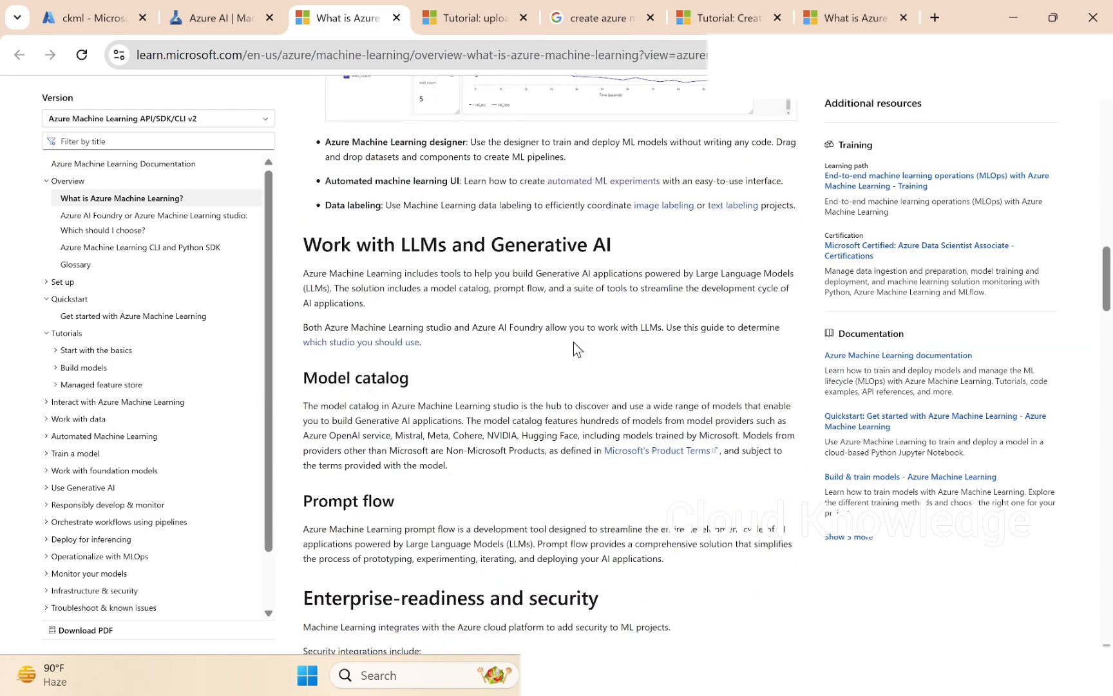
{"action": "scroll", "coordinate": [573, 342], "scroll_direction": "down", "scroll_amount": 3}
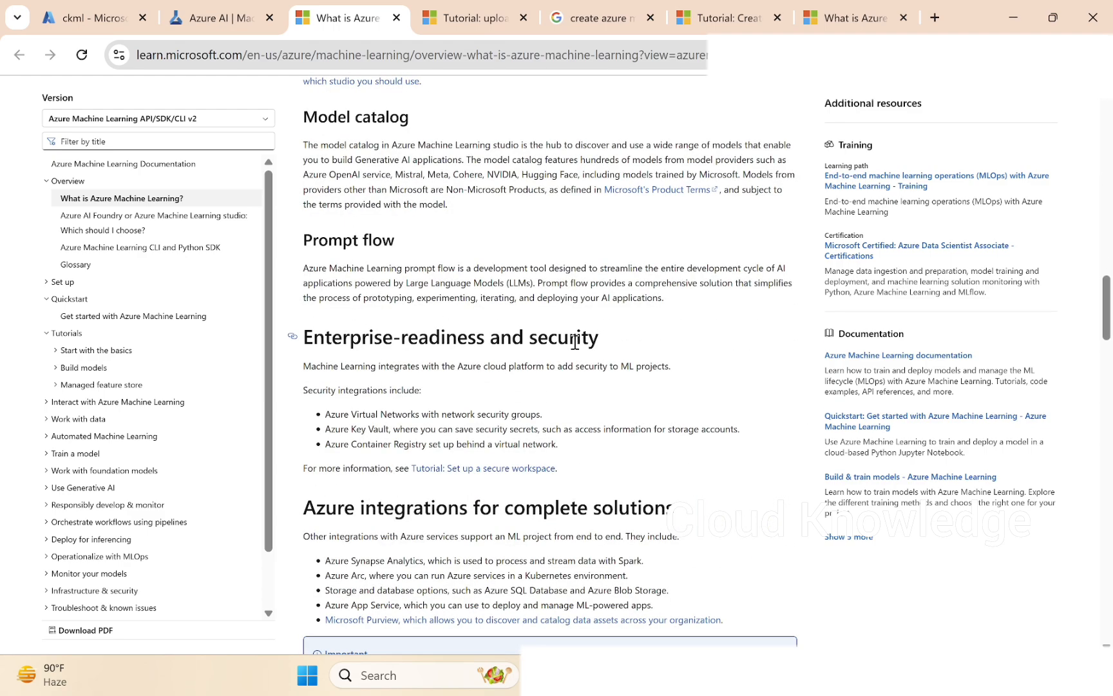
{"action": "scroll", "coordinate": [575, 342], "scroll_direction": "down", "scroll_amount": 8}
{"action": "scroll", "coordinate": [573, 342], "scroll_direction": "down", "scroll_amount": 6}
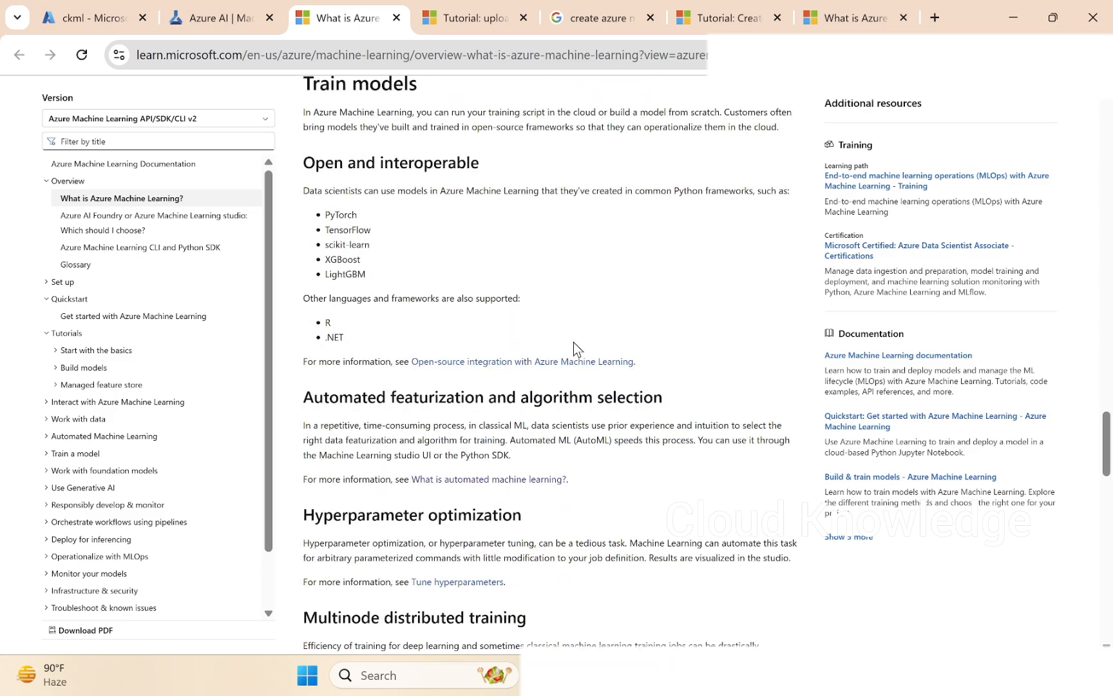
{"action": "scroll", "coordinate": [573, 342], "scroll_direction": "down", "scroll_amount": 10}
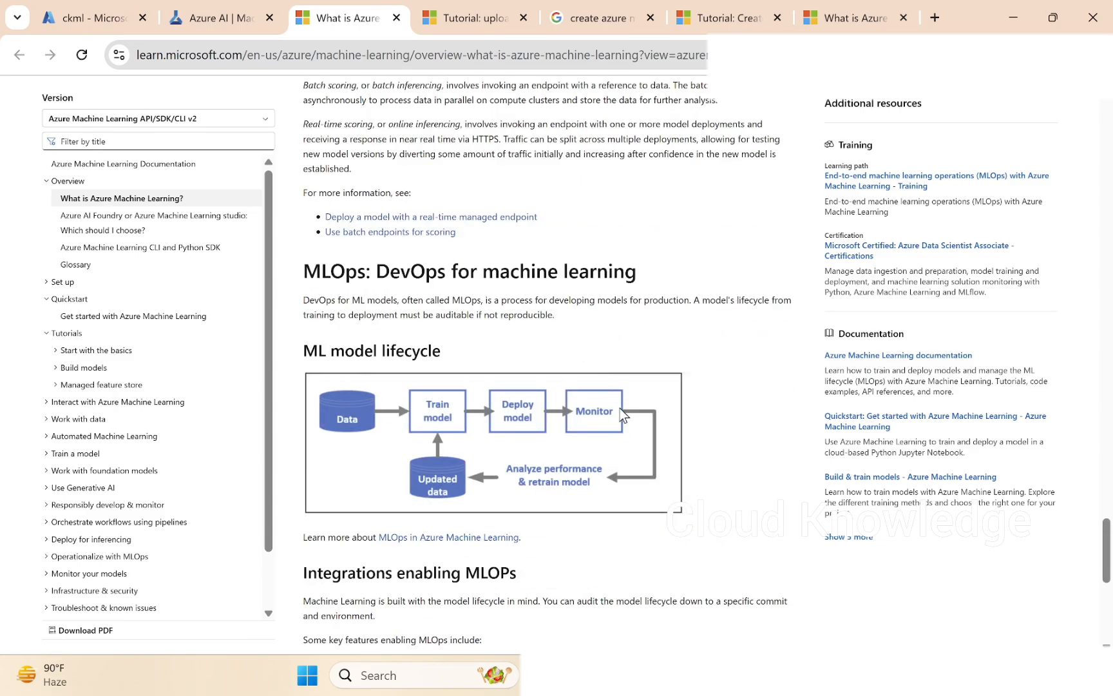
{"action": "scroll", "coordinate": [622, 414], "scroll_direction": "down", "scroll_amount": 6}
{"action": "scroll", "coordinate": [593, 449], "scroll_direction": "up", "scroll_amount": 15}
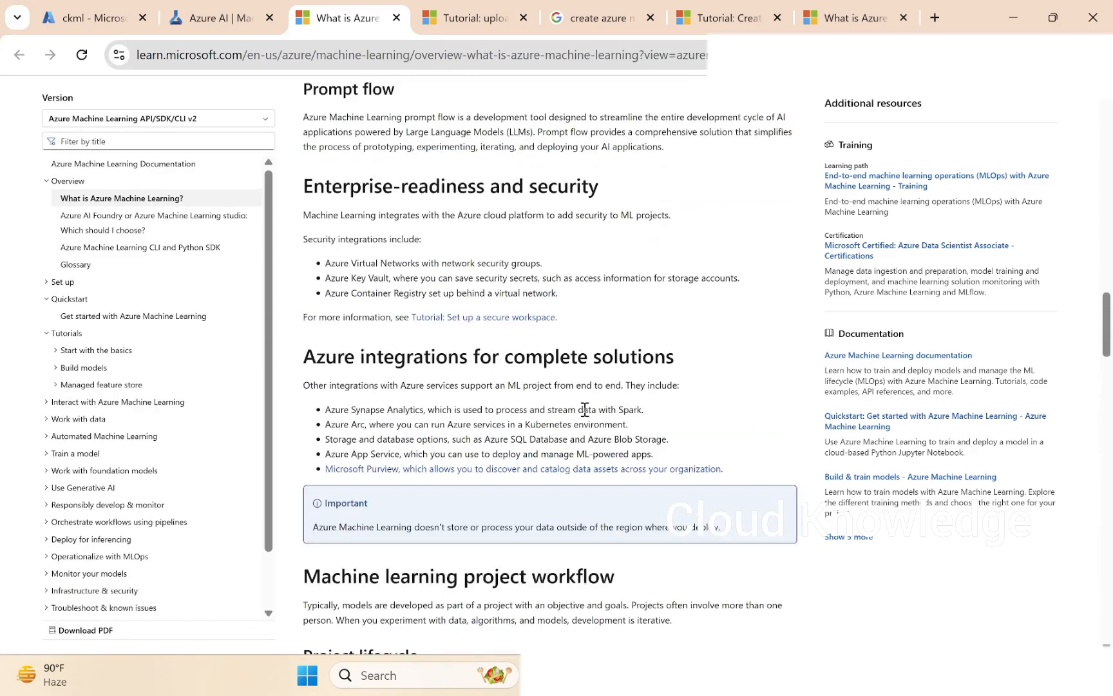
{"action": "scroll", "coordinate": [585, 412], "scroll_direction": "up", "scroll_amount": 8}
{"action": "scroll", "coordinate": [583, 415], "scroll_direction": "up", "scroll_amount": 15}
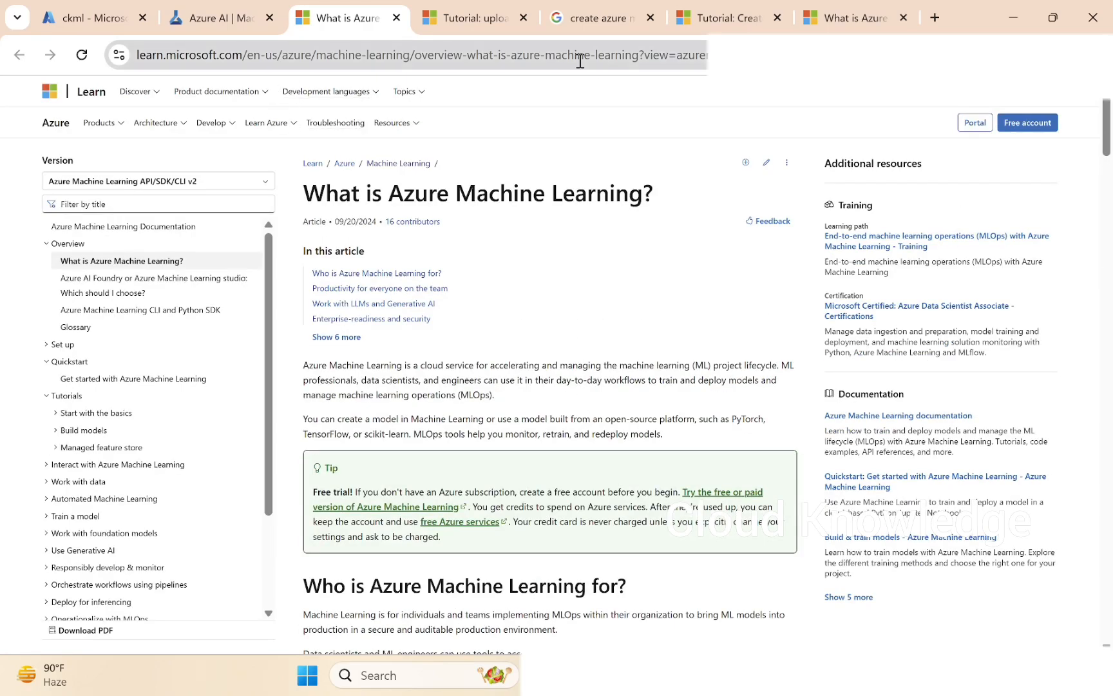
Examine the title and introduction of the tutorial on uploading, accessing and exploring data in Azure Machine Learning.
{"action": "left_click", "coordinate": [507, 22]}
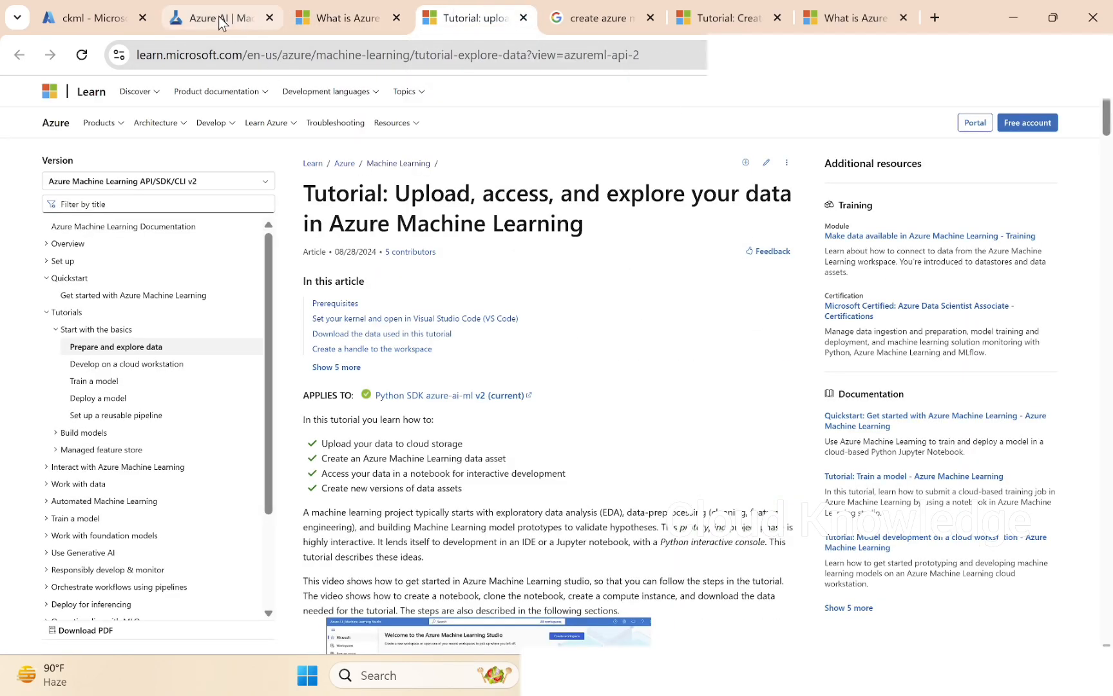
{"action": "left_click", "coordinate": [213, 17]}
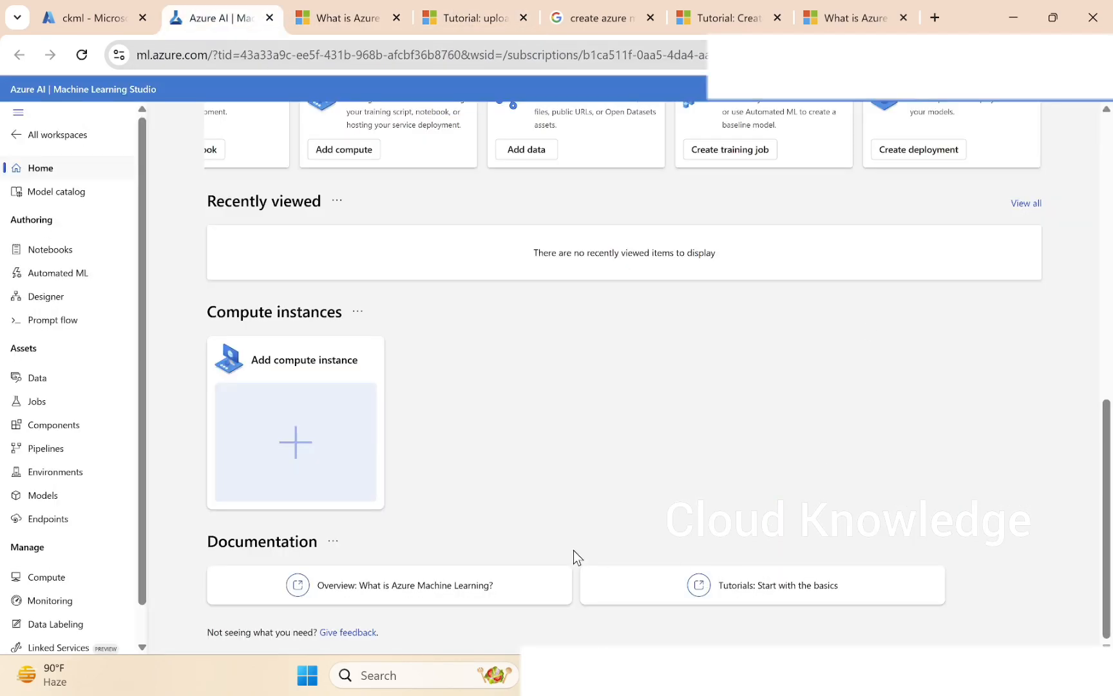
{"action": "left_click", "coordinate": [470, 17]}
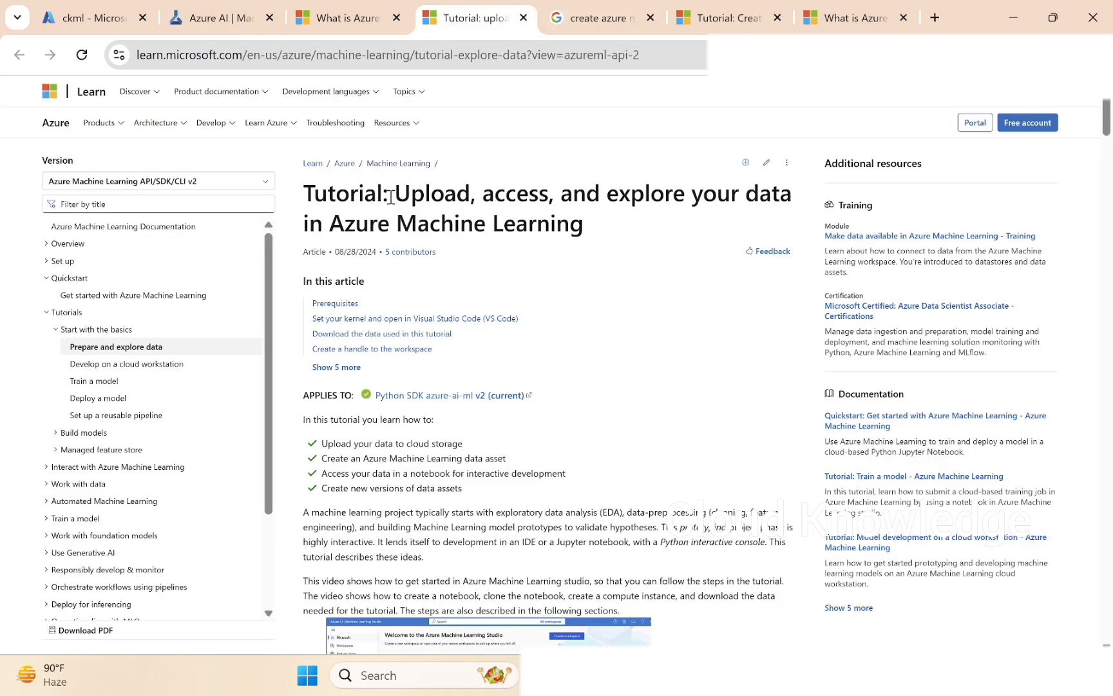
{"action": "left_click_drag", "start_coordinate": [390, 196], "coordinate": [800, 199]}
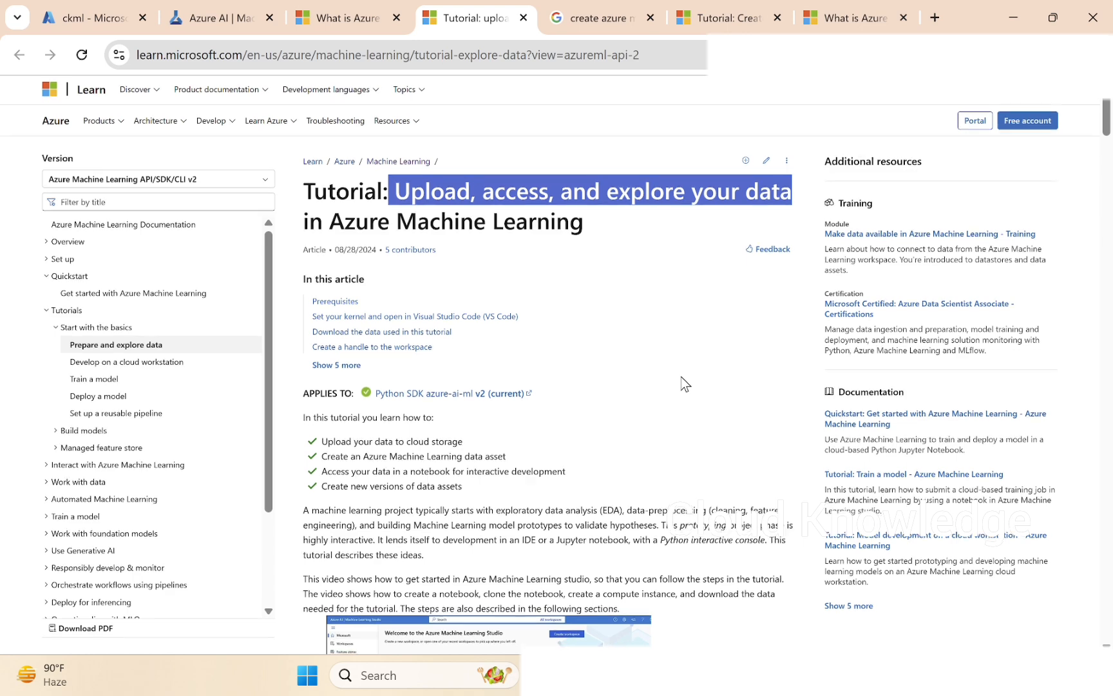
{"action": "scroll", "coordinate": [681, 377], "scroll_direction": "down", "scroll_amount": 5}
{"action": "scroll", "coordinate": [681, 377], "scroll_direction": "up", "scroll_amount": 5}
{"action": "left_click", "coordinate": [681, 377]}
{"action": "left_click_drag", "start_coordinate": [397, 193], "coordinate": [588, 219]}
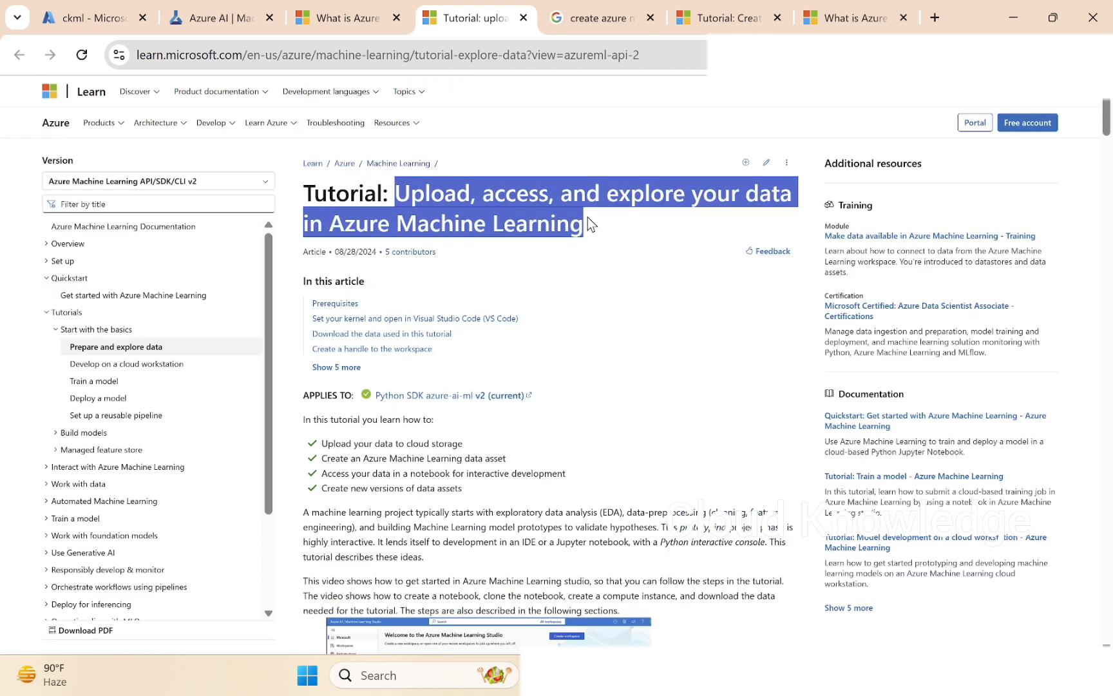
Return to the ckml workspace home page in Azure Machine Learning Studio and review the creatable resource types and the Authoring, Assets and Manage sections.
{"action": "left_click", "coordinate": [208, 26]}
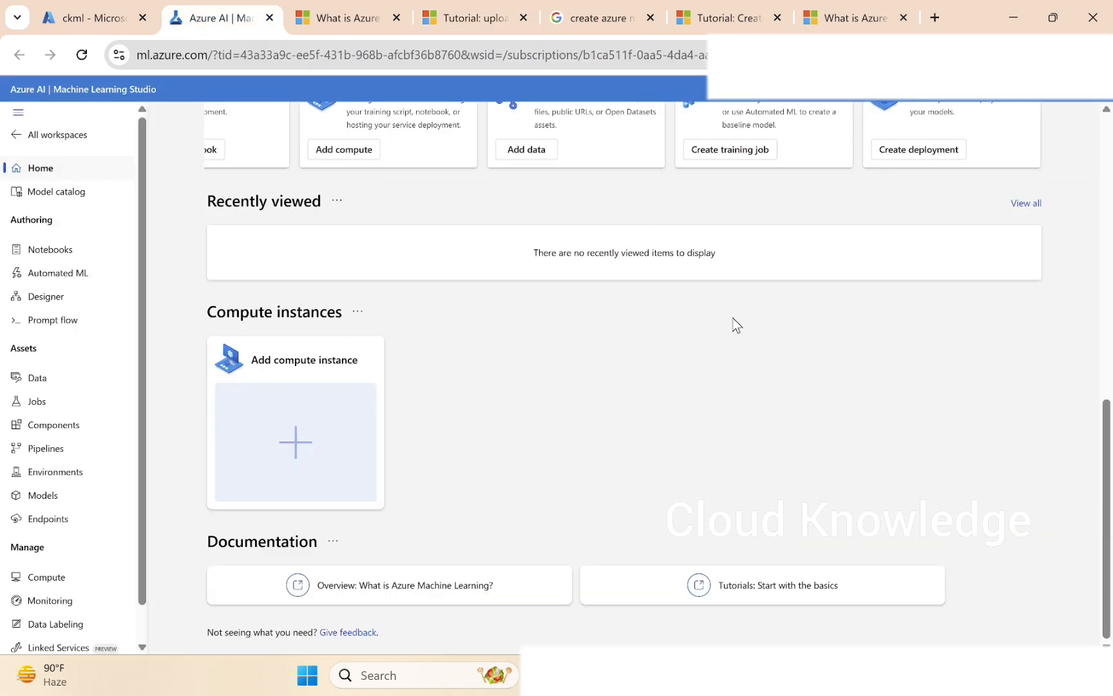
{"action": "scroll", "coordinate": [728, 455], "scroll_direction": "up", "scroll_amount": 10}
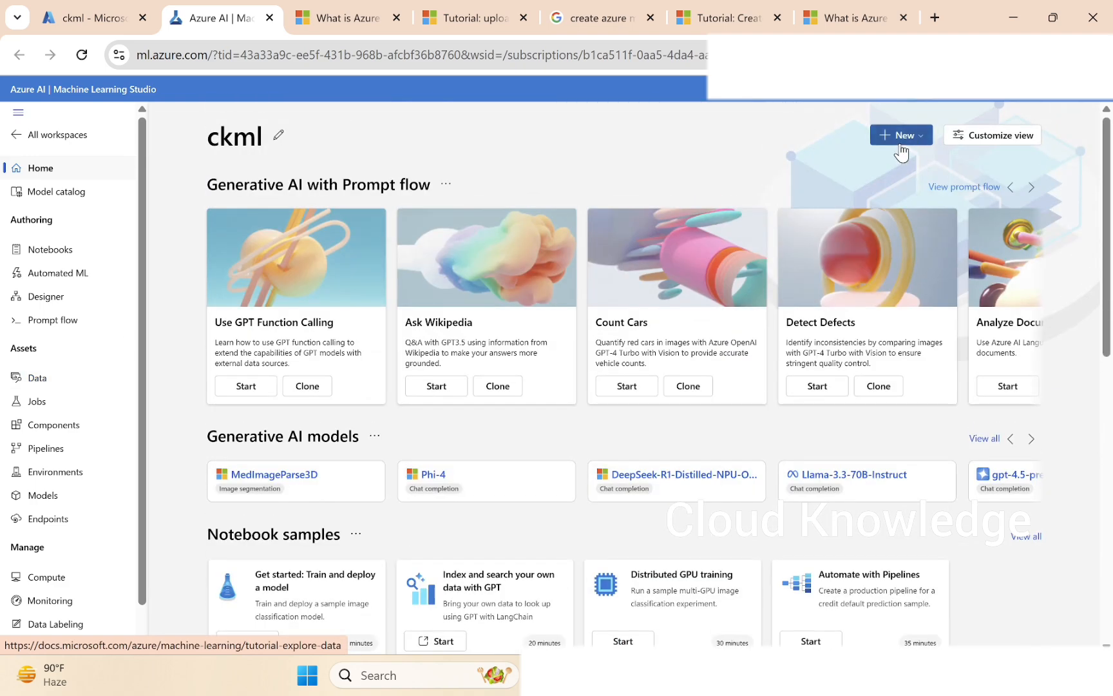
{"action": "left_click", "coordinate": [908, 138]}
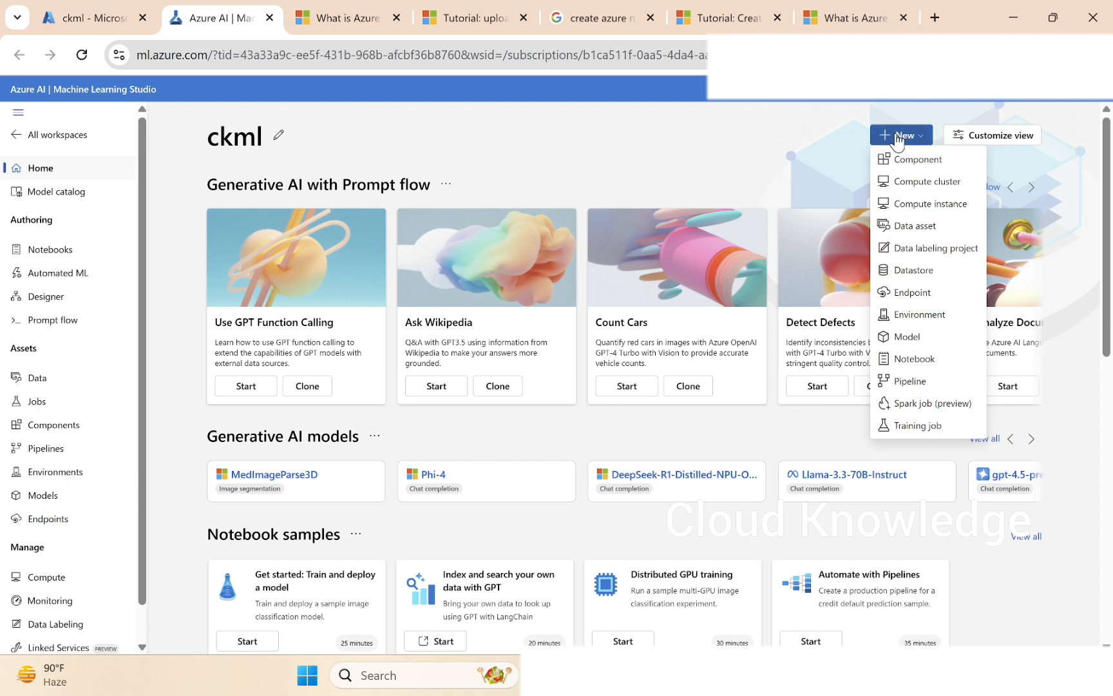
{"action": "left_click", "coordinate": [583, 159]}
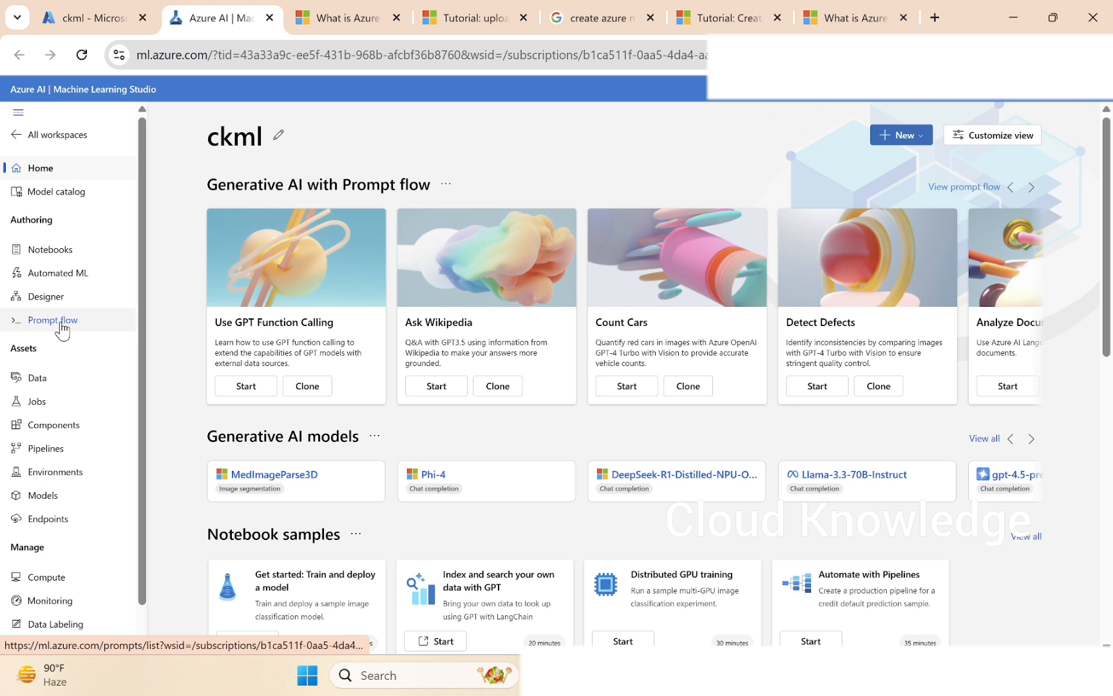
{"action": "scroll", "coordinate": [92, 368], "scroll_direction": "down", "scroll_amount": 1}
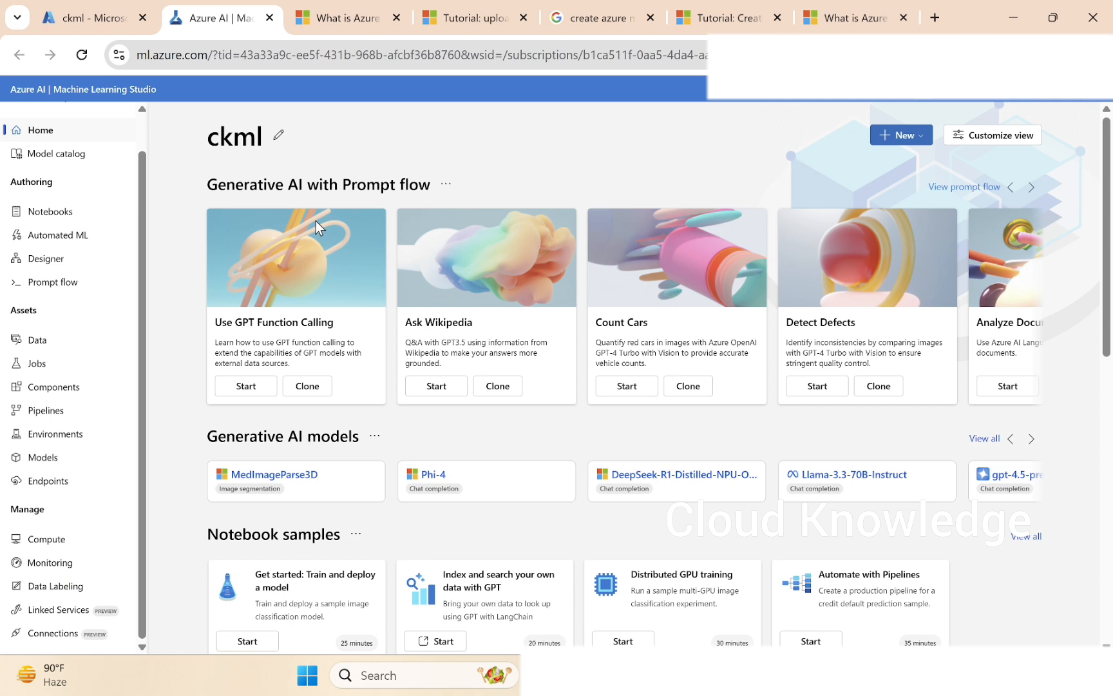
{"action": "scroll", "coordinate": [110, 489], "scroll_direction": "up", "scroll_amount": 1}
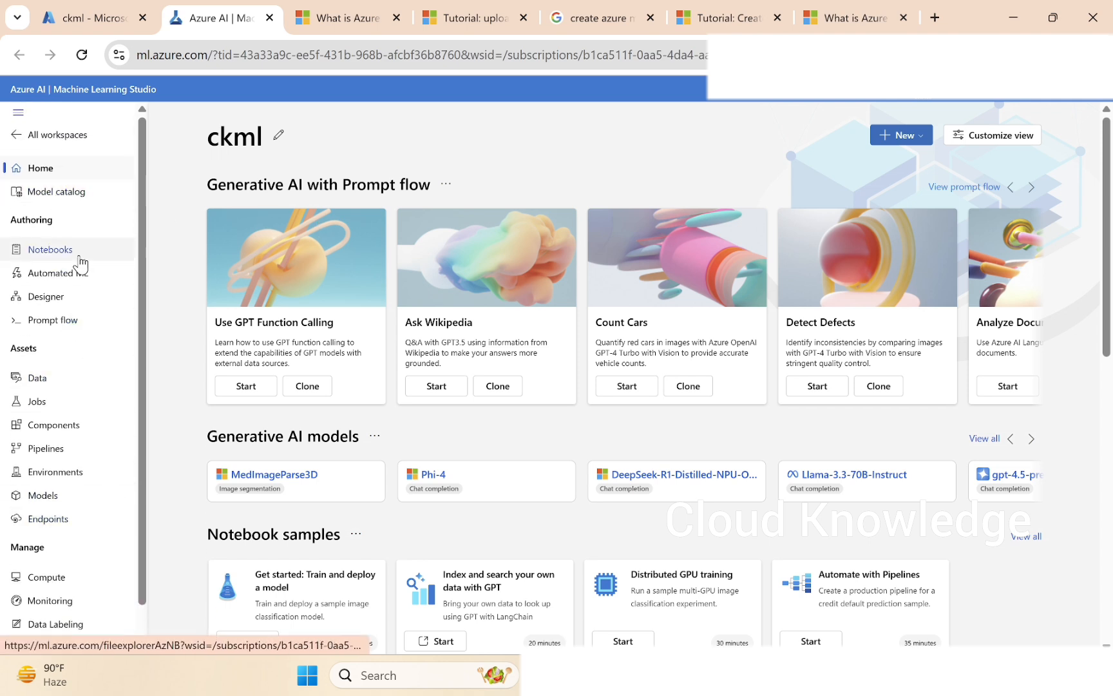